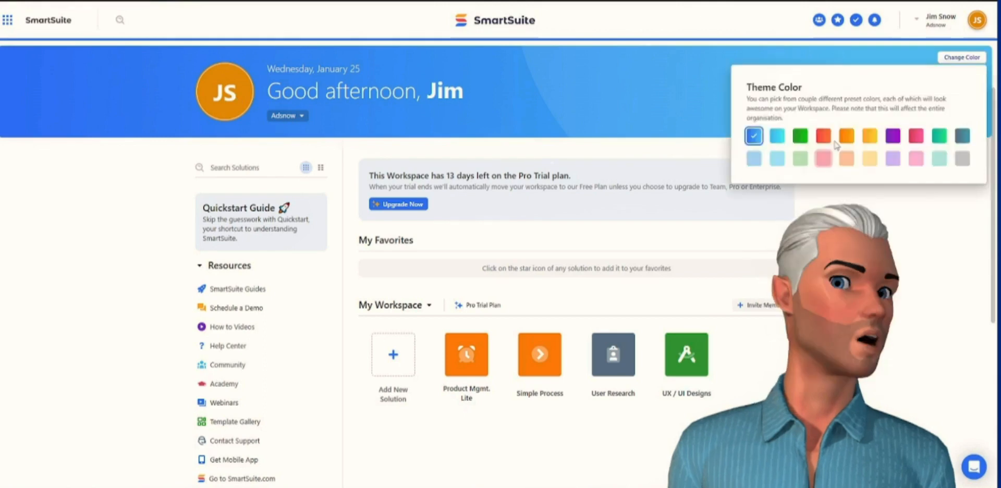
# Change the workspace theme color to purple
pyautogui.click(962, 136)
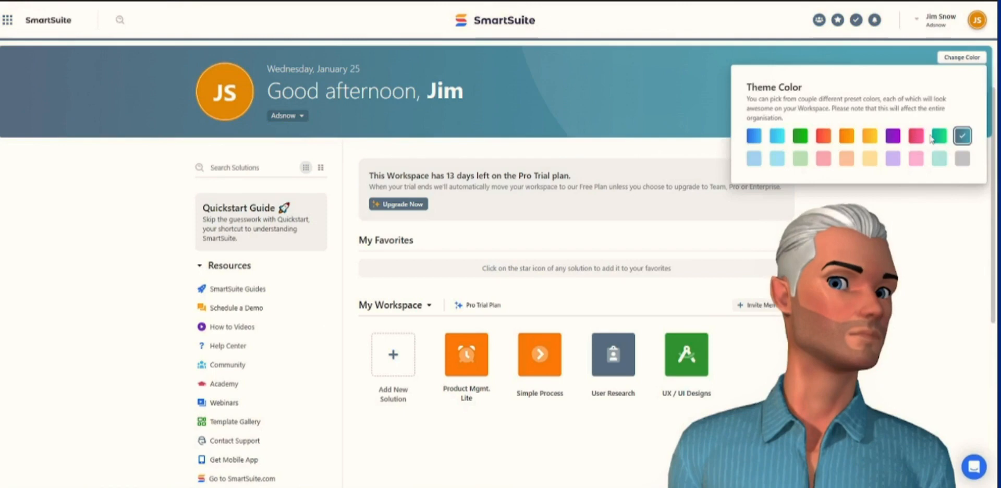
pyautogui.click(893, 135)
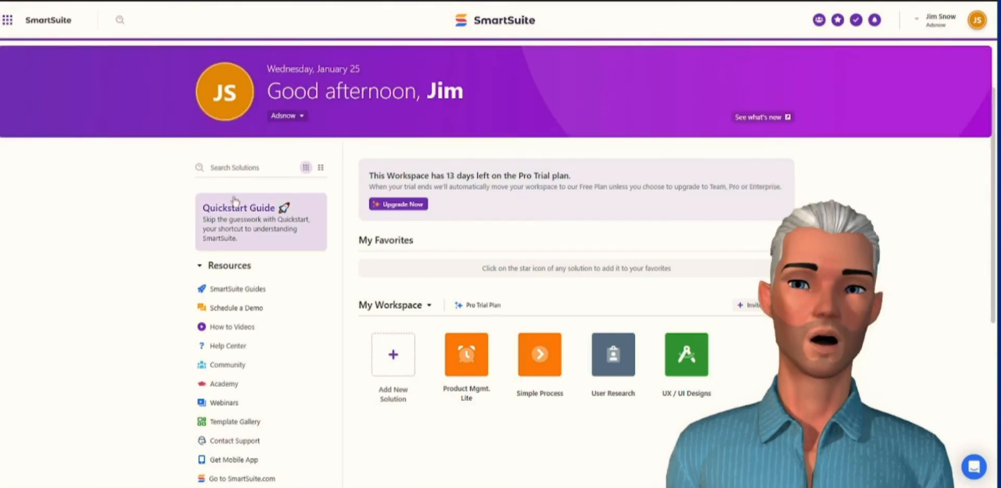
pyautogui.click(235, 168)
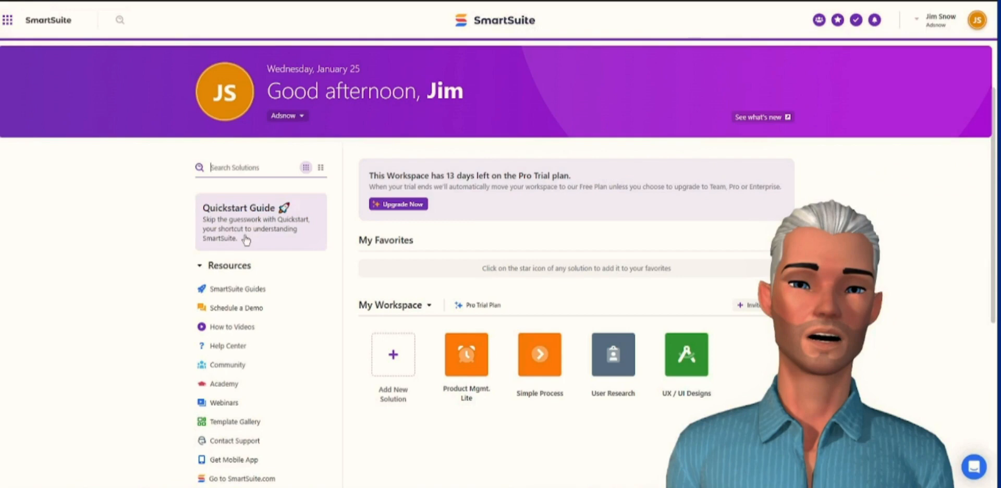
pyautogui.scroll(-2, 246, 240)
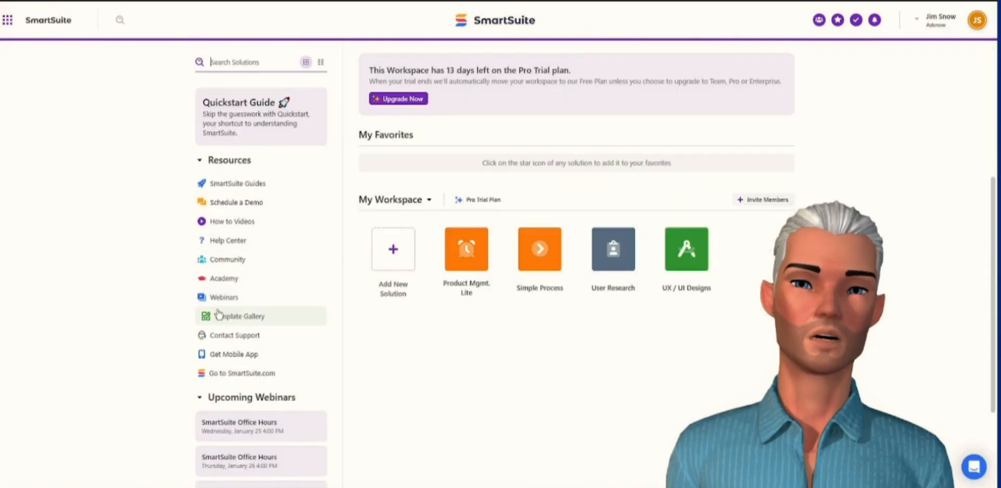
pyautogui.scroll(1, 225, 247)
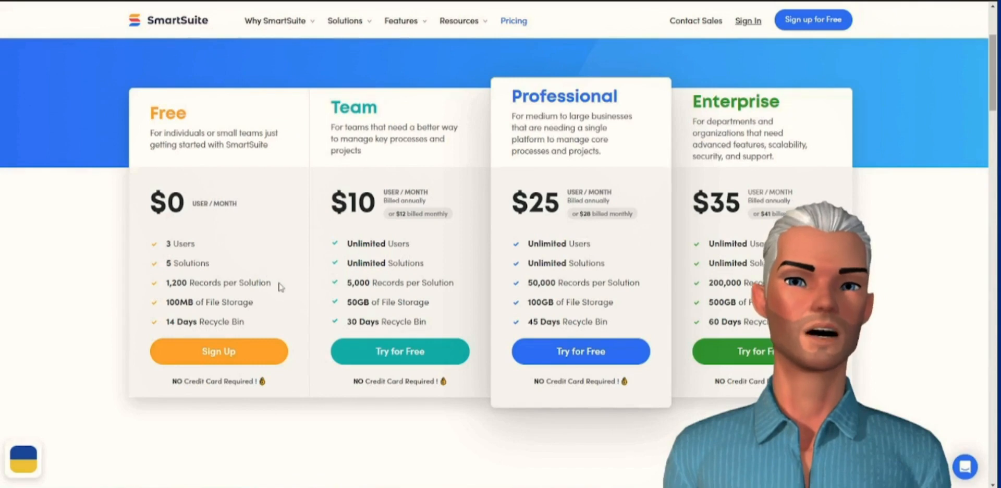
# Review the Free plan's record and recycle bin limits and the plan comparison table on the SmartSuite pricing page
pyautogui.moveTo(271, 283); pyautogui.dragTo(188, 283)
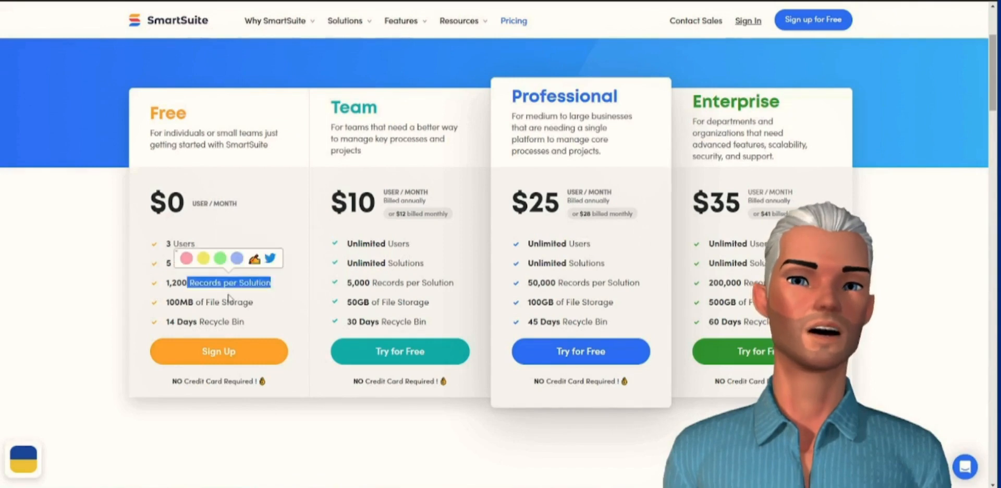
pyautogui.click(229, 299)
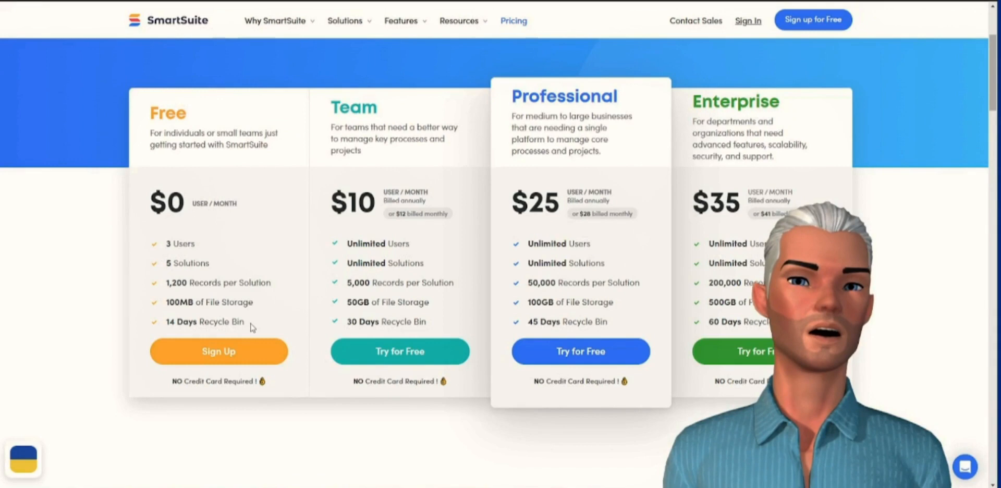
pyautogui.moveTo(252, 324); pyautogui.dragTo(183, 321)
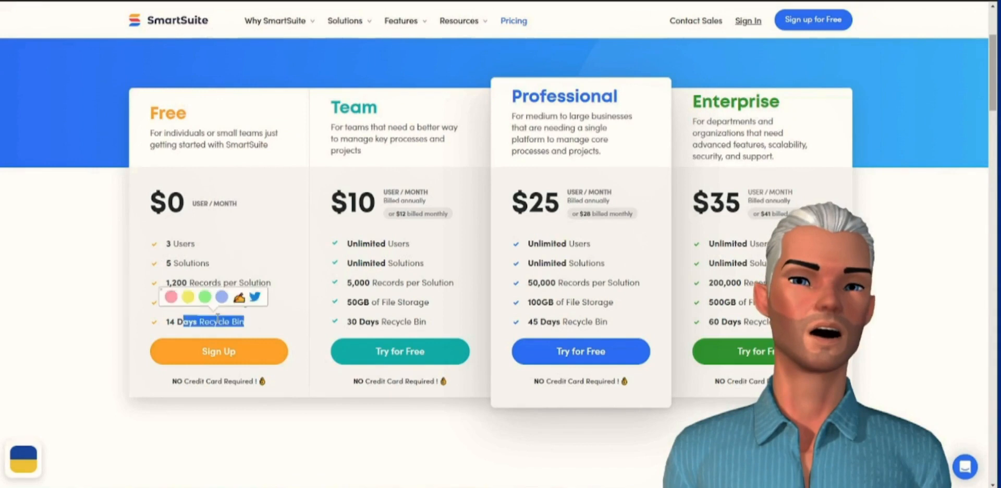
pyautogui.click(218, 317)
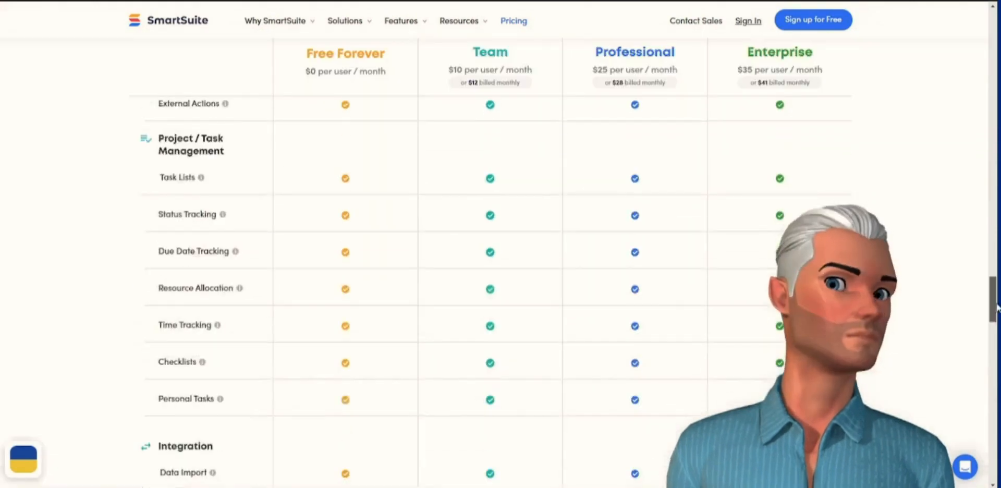
pyautogui.moveTo(996, 308); pyautogui.dragTo(997, 111)
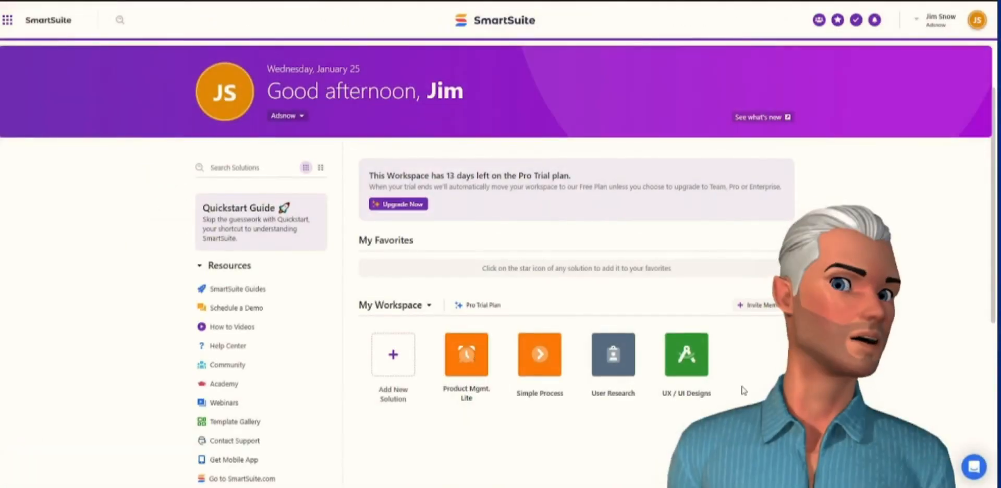
# Open the Designs table of the Product Mgmt. Lite solution from the workspace
pyautogui.scroll(-2, 743, 390)
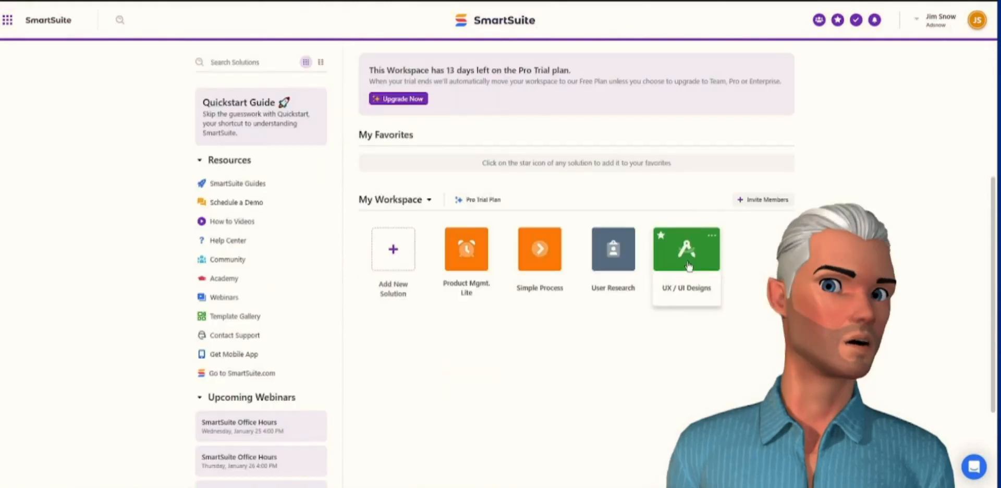
pyautogui.click(470, 251)
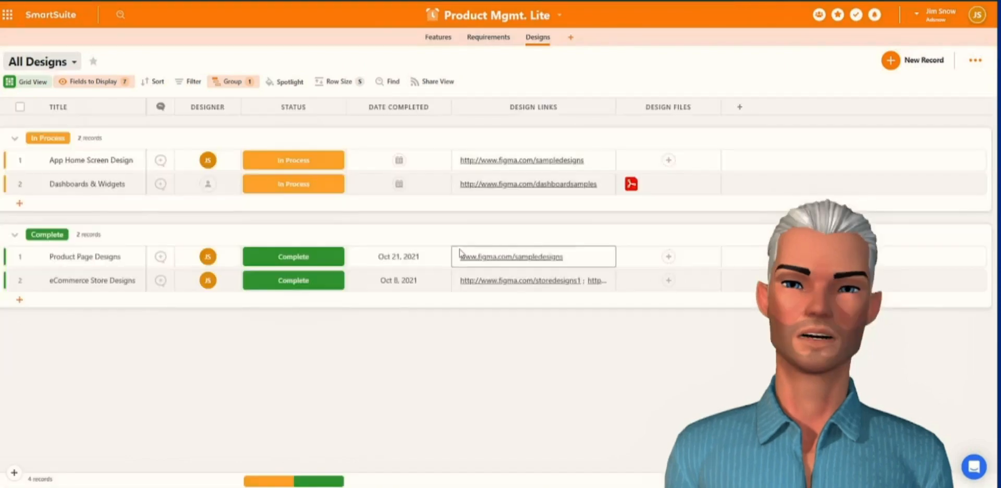
pyautogui.click(460, 253)
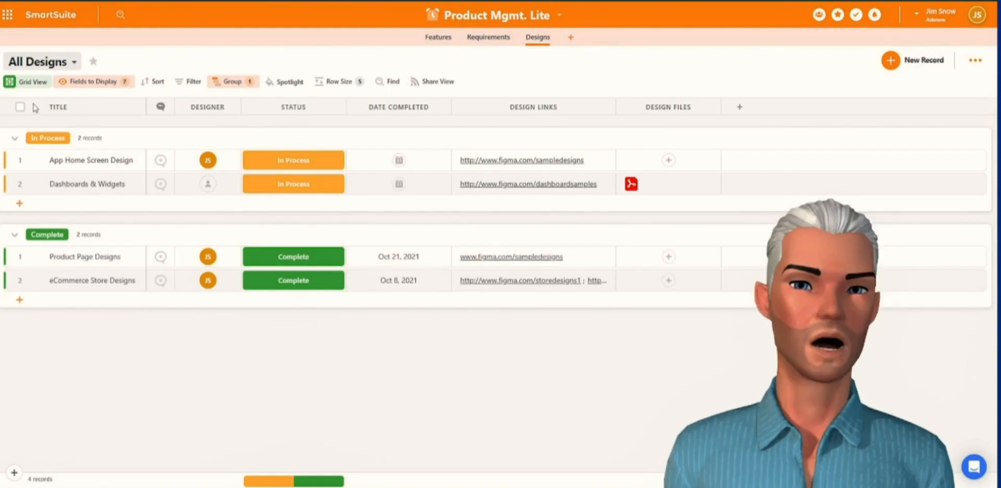
# Create a public Card view named Card View for the Designs table
pyautogui.click(41, 62)
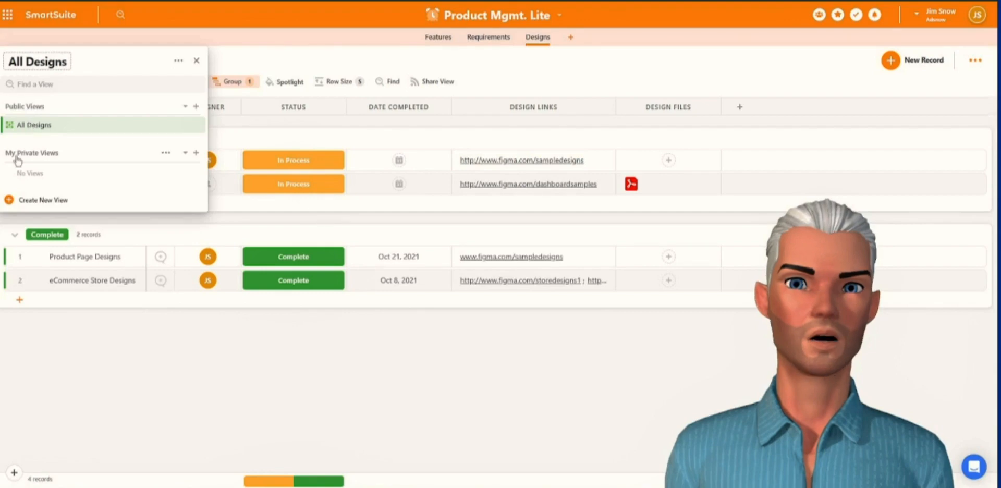
pyautogui.click(33, 200)
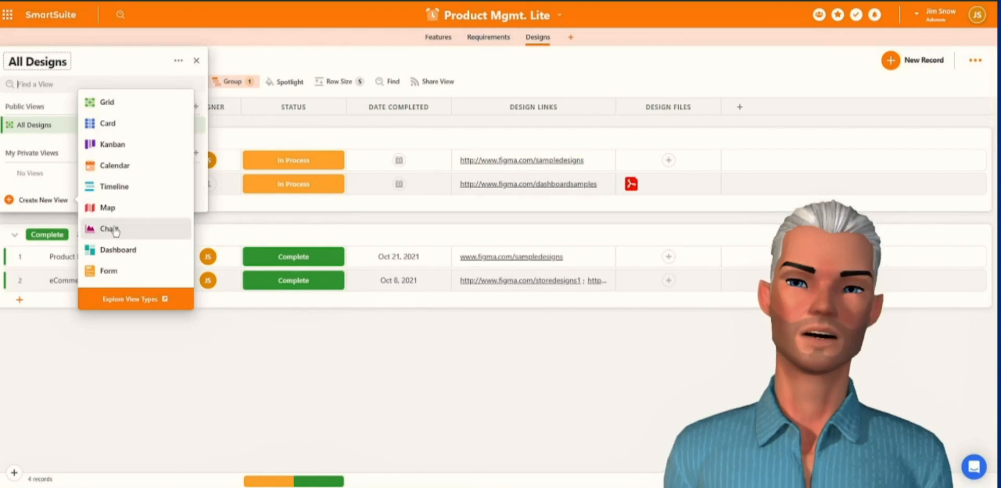
pyautogui.moveTo(117, 211)
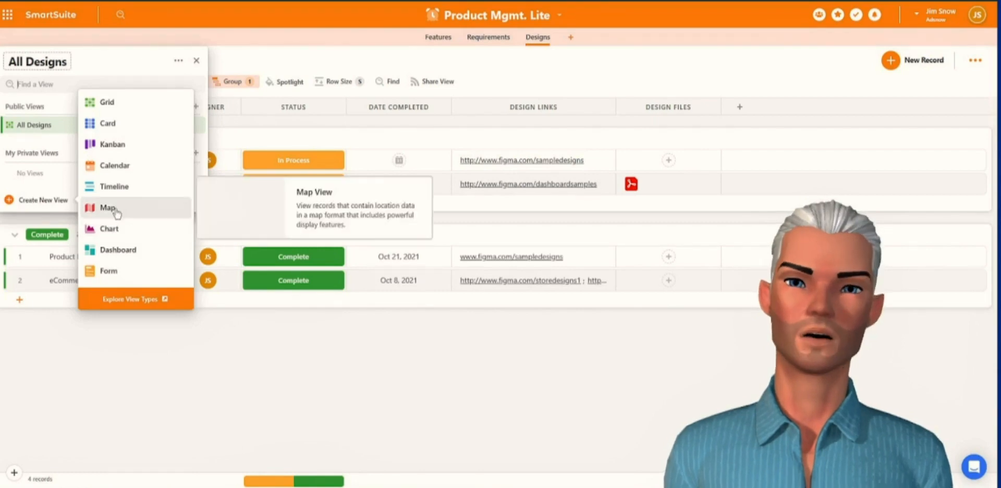
pyautogui.moveTo(117, 231)
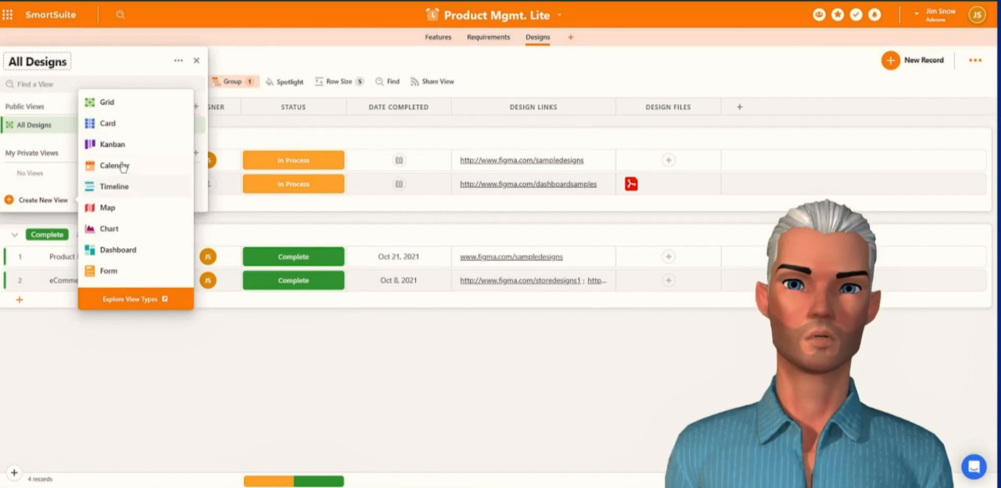
pyautogui.click(123, 125)
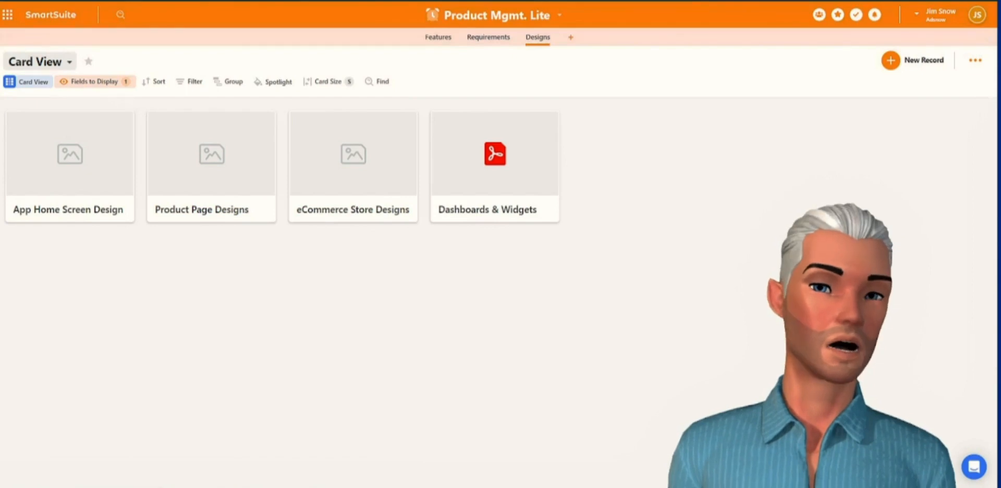
# Add the Design Links, Designer and Status fields to the cards in the Card View
pyautogui.click(94, 81)
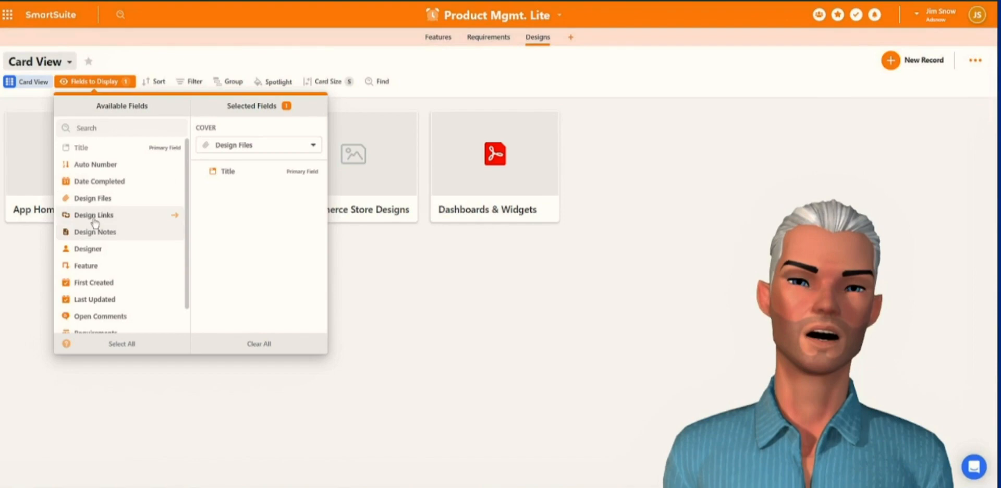
pyautogui.click(170, 216)
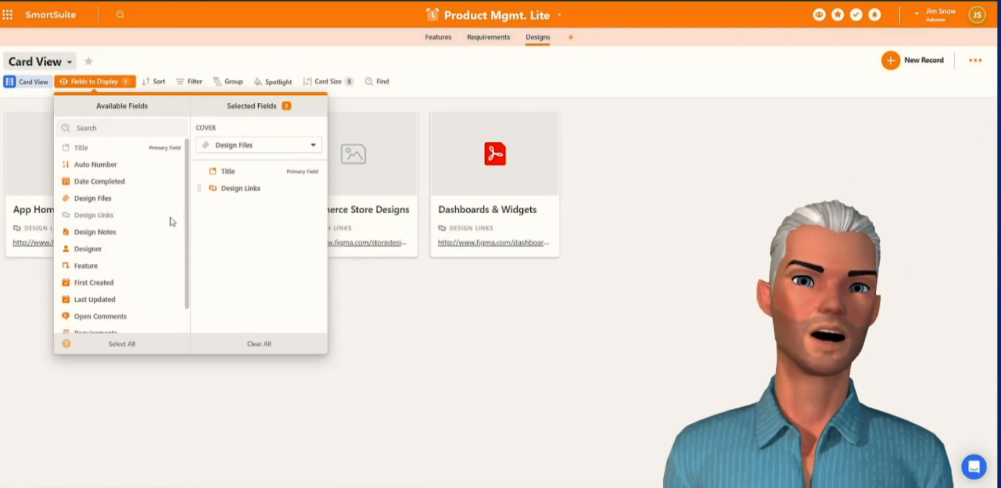
pyautogui.click(174, 251)
pyautogui.scroll(-1, 172, 299)
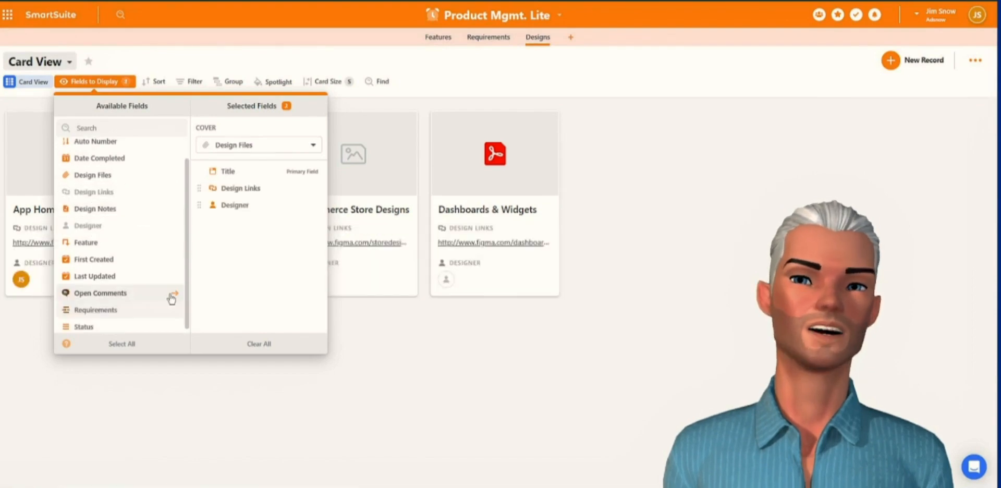
pyautogui.click(154, 327)
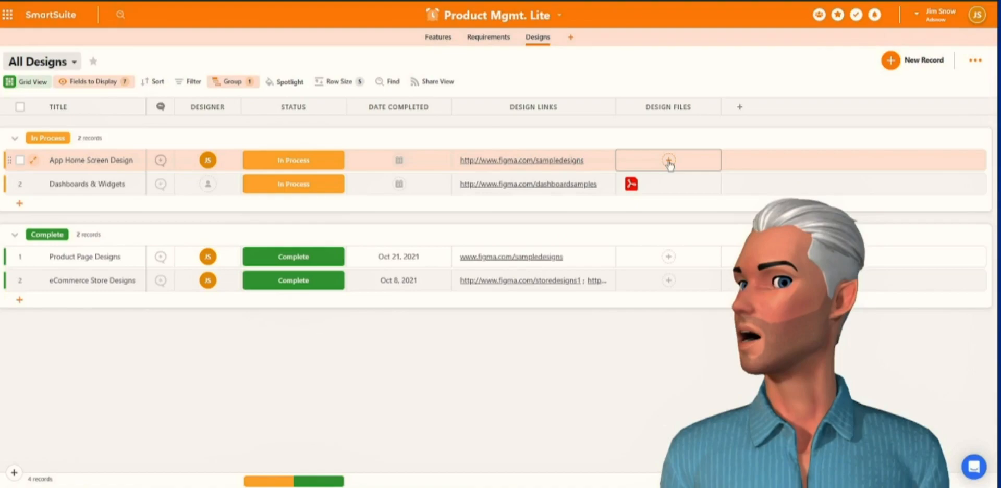
# Attach the header-site image to App Home Screen Design's design files in the All Designs grid, and return to the Card View
pyautogui.click(669, 163)
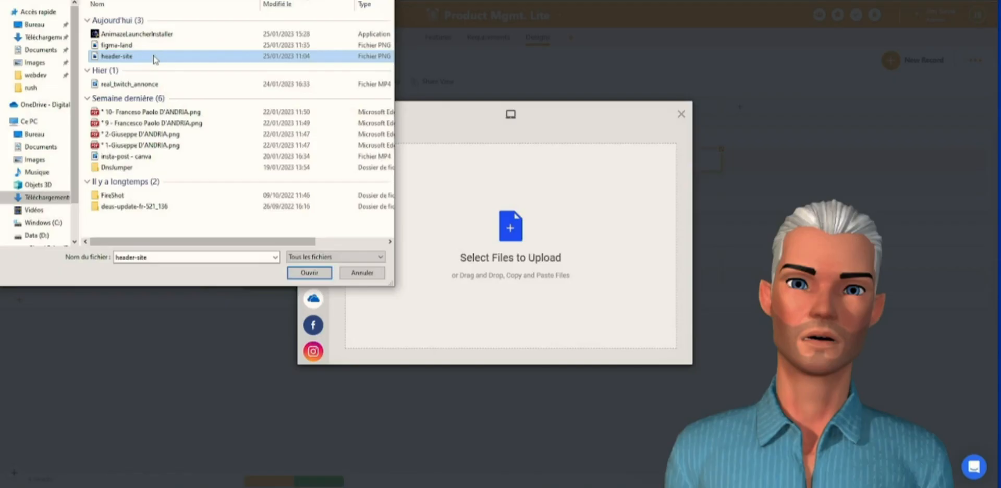
pyautogui.doubleClick(155, 57)
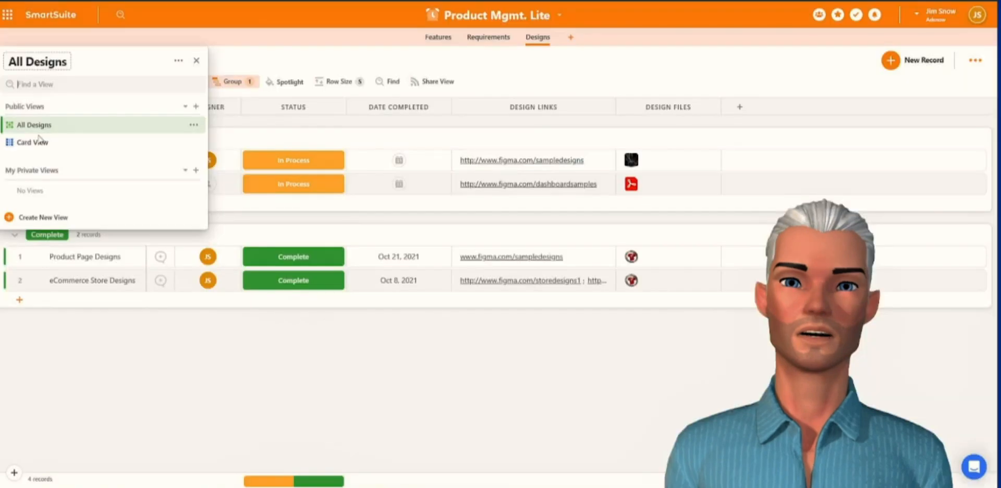
pyautogui.click(32, 142)
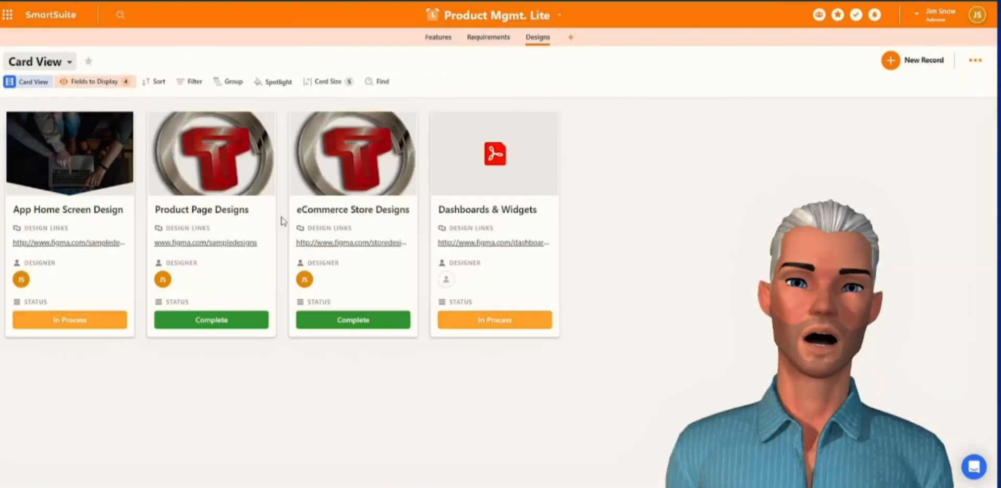
# Sort the cards by Status in first-to-last order
pyautogui.click(315, 123)
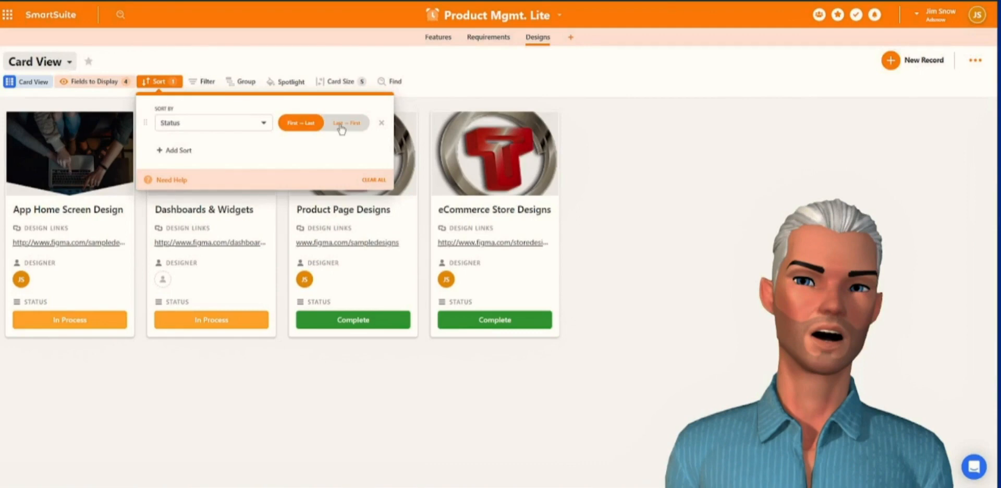
pyautogui.click(218, 317)
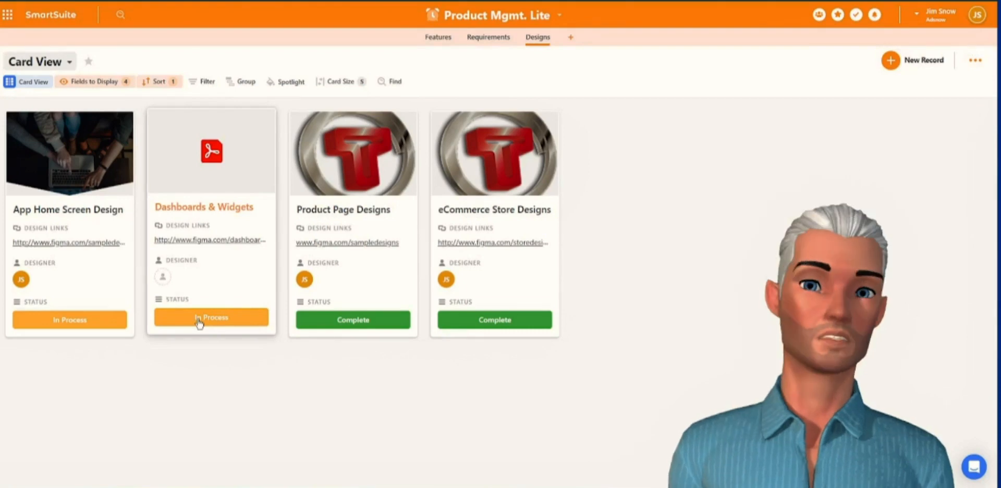
# Switch the Card View's display type to Kanban and group its columns by Status
pyautogui.click(27, 81)
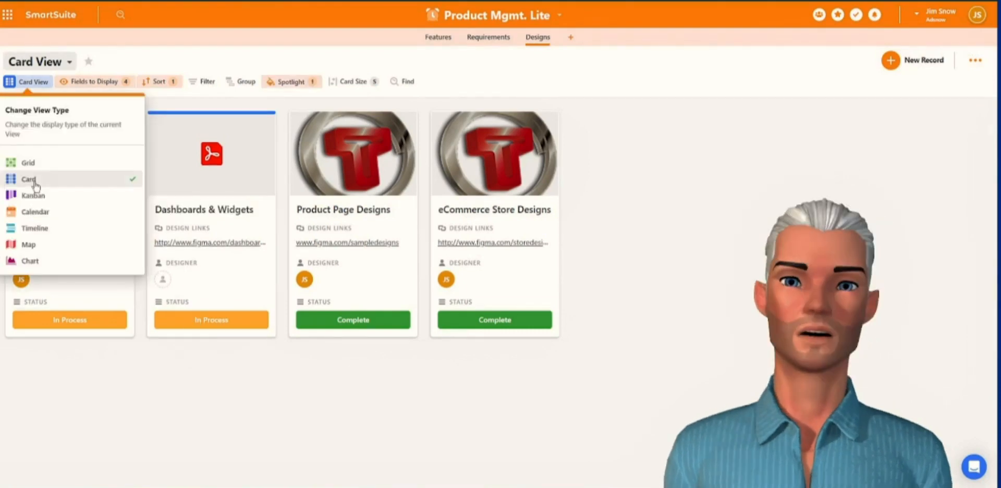
pyautogui.click(30, 196)
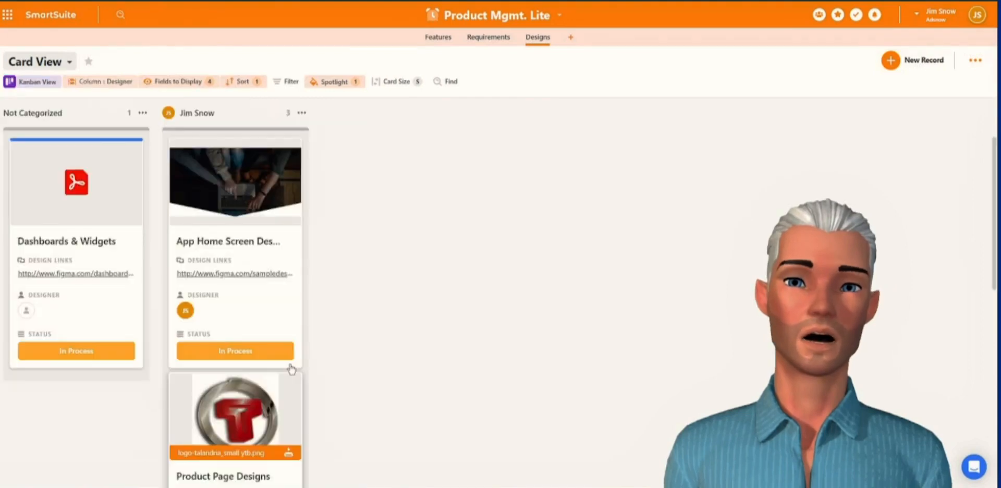
pyautogui.scroll(-7, 374, 313)
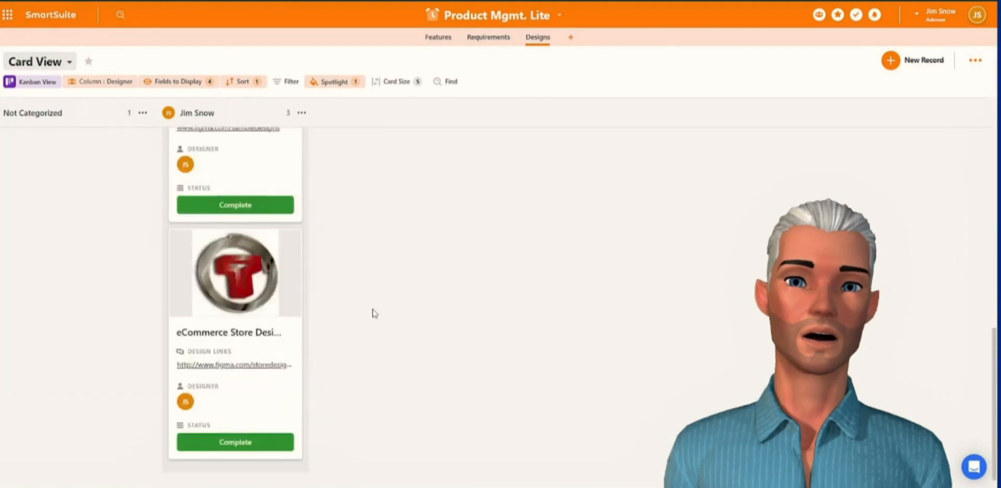
pyautogui.scroll(2, 373, 312)
pyautogui.scroll(5, 374, 313)
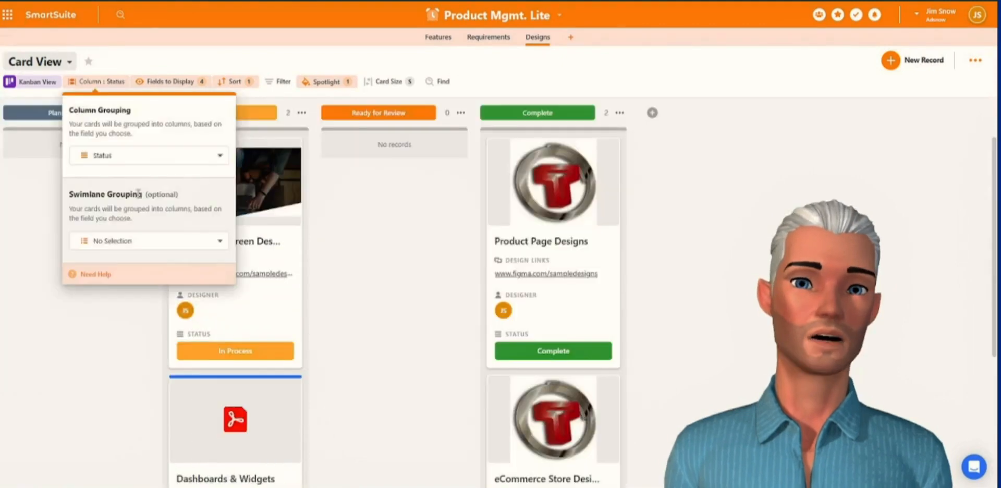
pyautogui.click(413, 235)
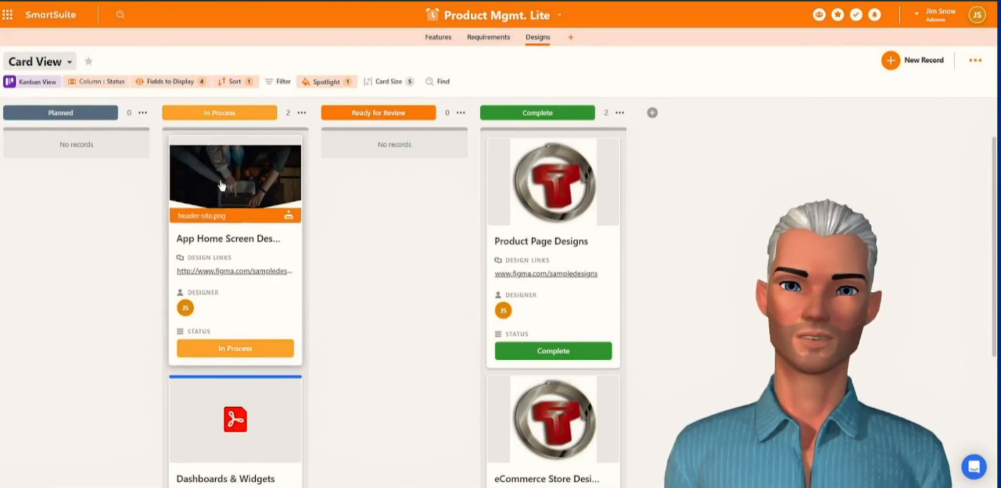
# Move the Dashboards & Widgets card to Planned and the eCommerce Store Designs card to Ready for Review
pyautogui.moveTo(211, 477); pyautogui.dragTo(209, 430)
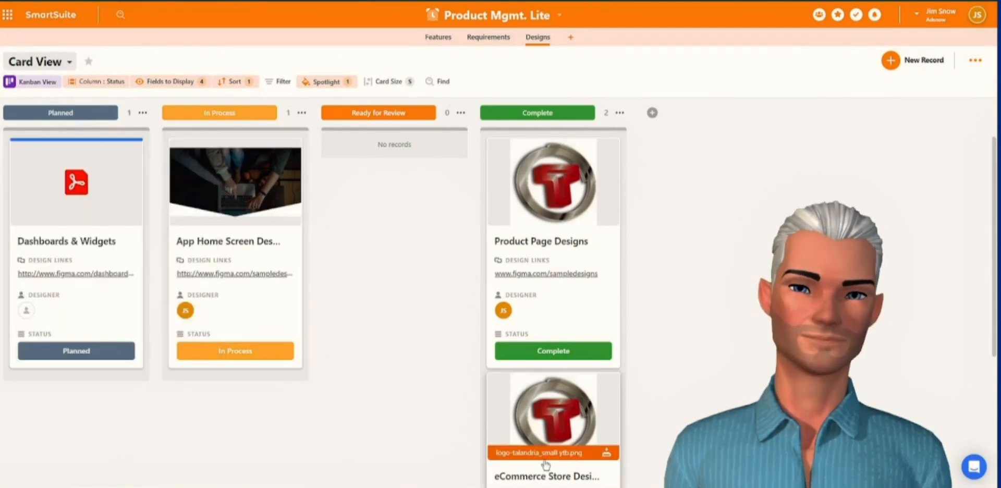
pyautogui.moveTo(502, 436); pyautogui.dragTo(343, 199)
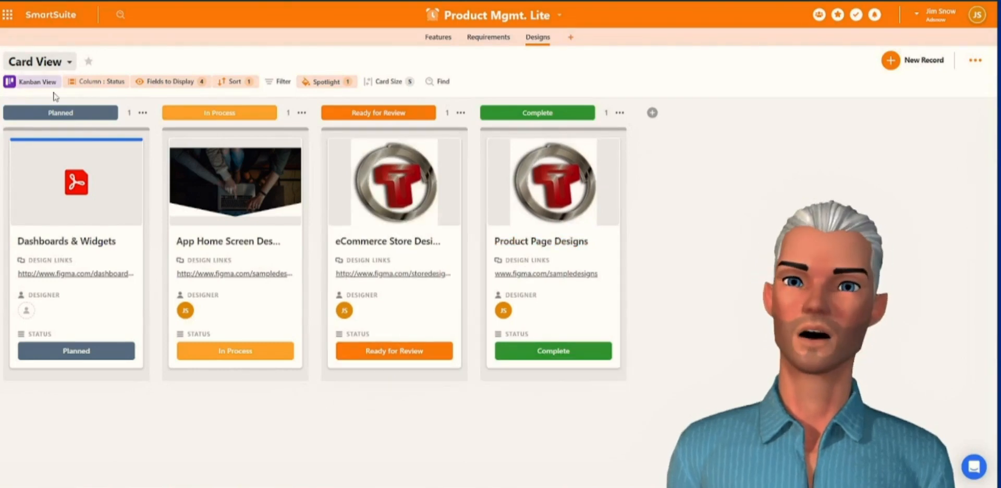
# Switch from the Card View to the All Designs grid and begin adding a new field after Design Files
pyautogui.click(37, 62)
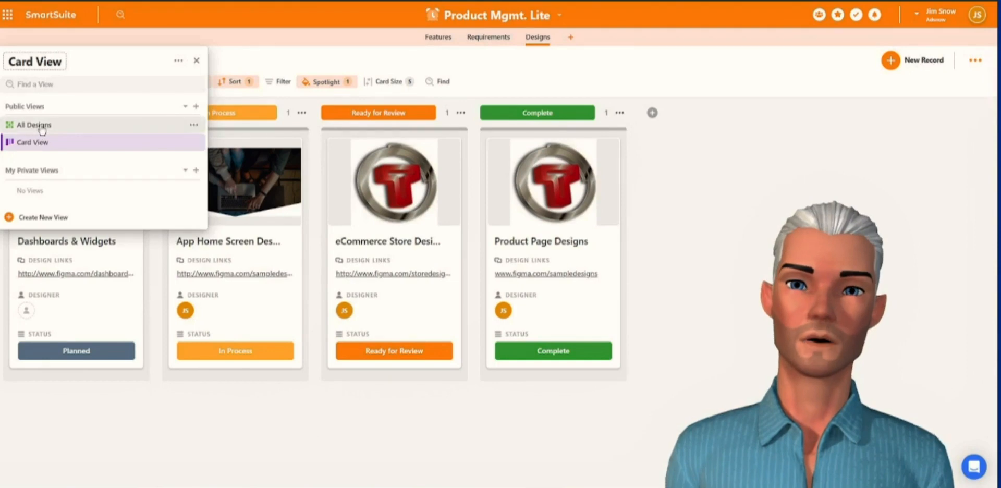
pyautogui.click(179, 149)
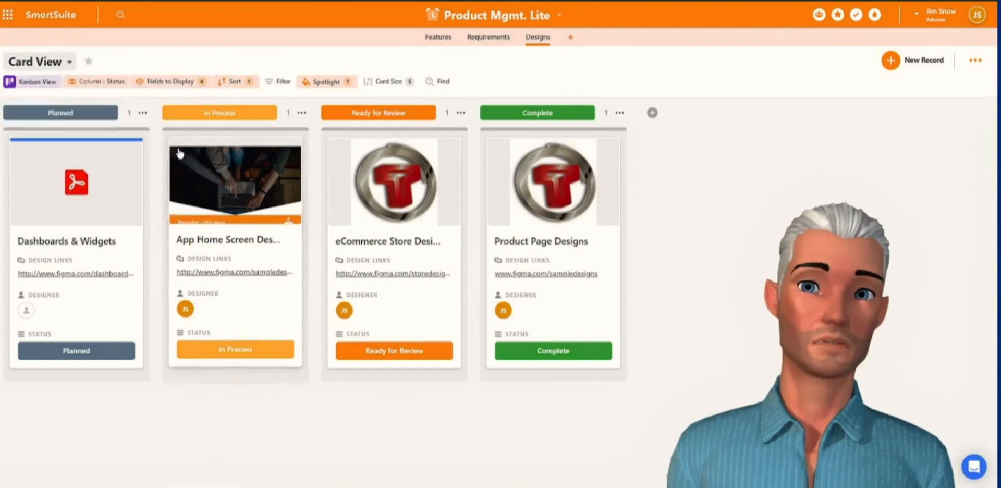
pyautogui.click(37, 82)
pyautogui.click(27, 162)
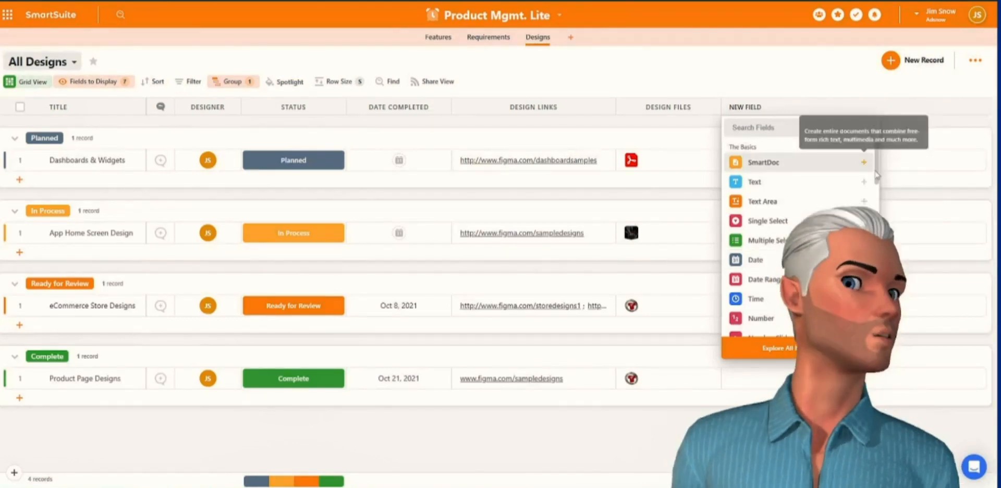
# Browse the available field types, search them for "dat", and choose Date for the new field in the All Designs grid
pyautogui.moveTo(879, 176); pyautogui.dragTo(881, 215)
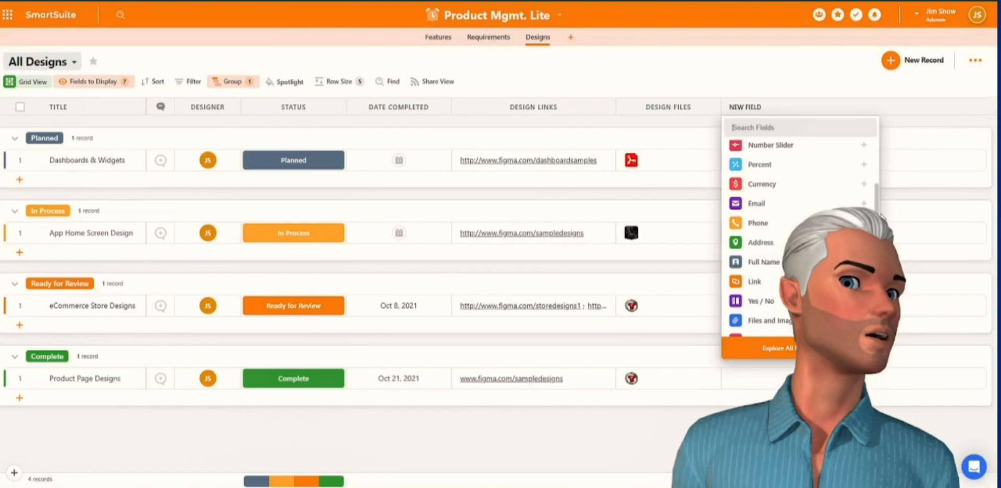
pyautogui.scroll(-5, 880, 215)
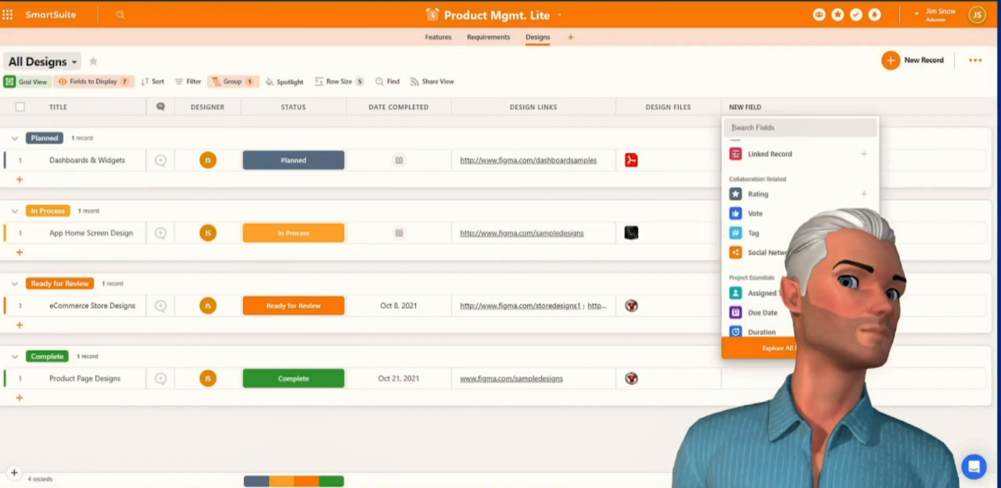
pyautogui.scroll(-2, 800, 234)
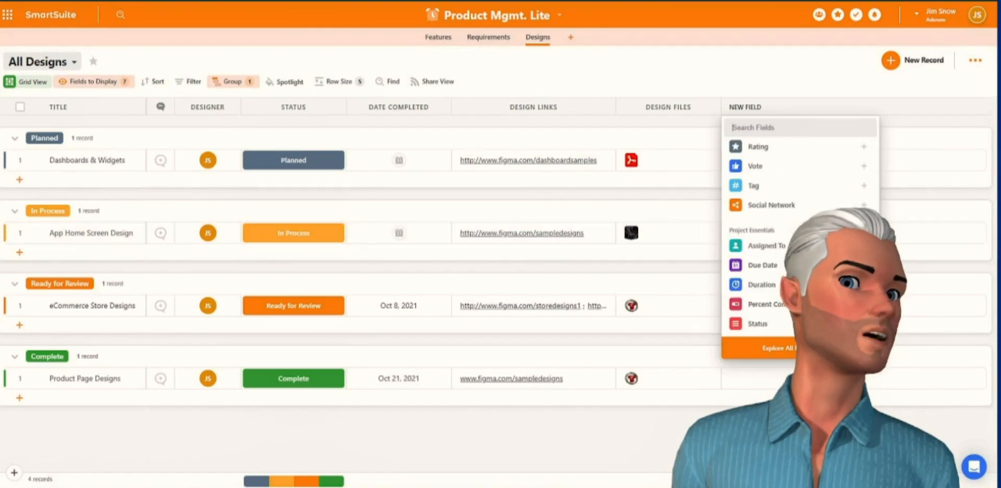
pyautogui.scroll(-4, 800, 245)
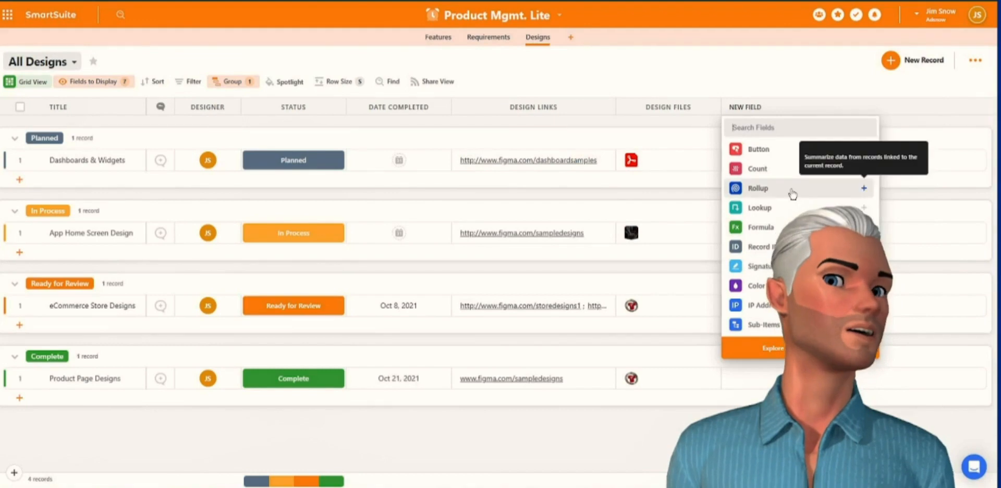
pyautogui.scroll(1, 792, 201)
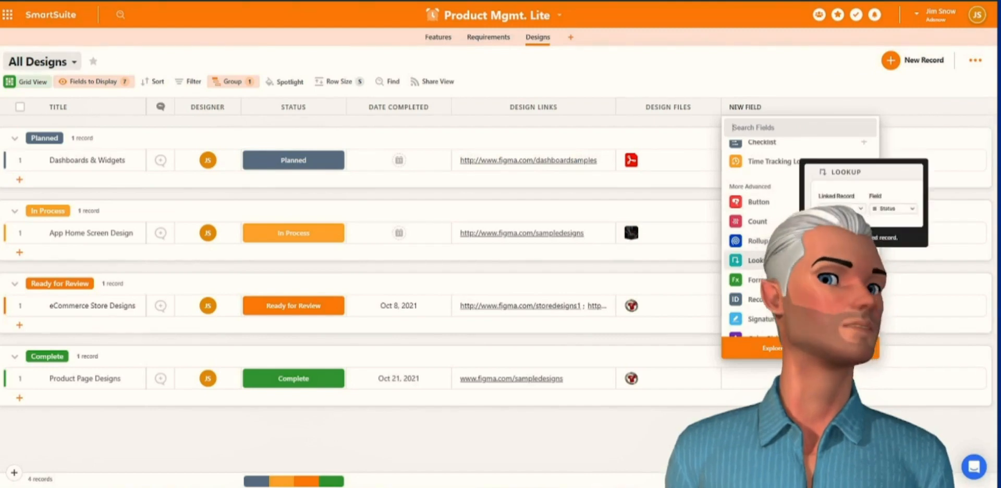
pyautogui.click(774, 131)
pyautogui.write('dat')
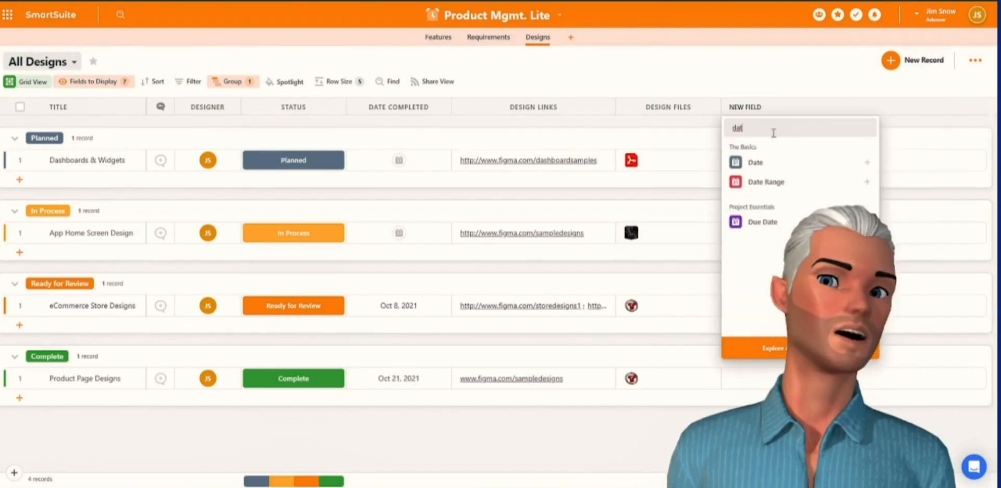
pyautogui.click(757, 163)
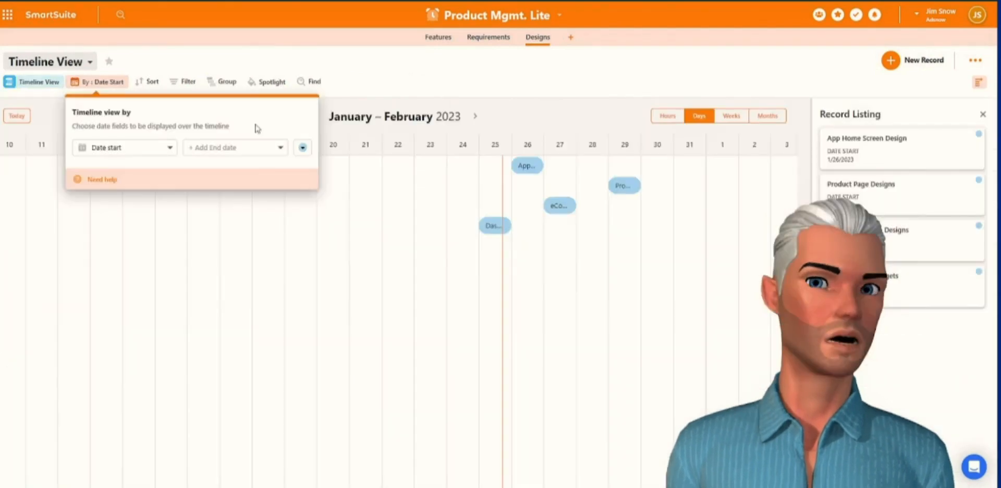
# Set the Timeline View's end date field to Date End and color the date bars dark green
pyautogui.click(216, 148)
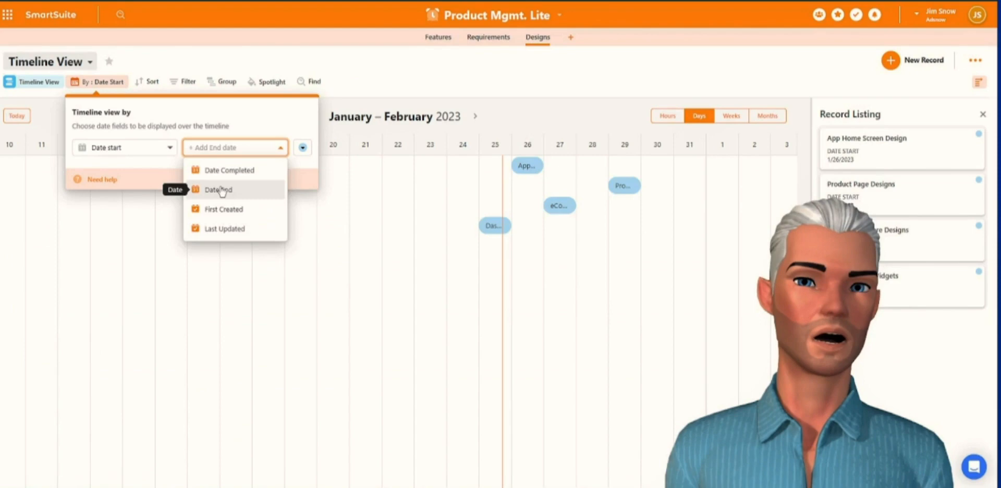
pyautogui.click(219, 189)
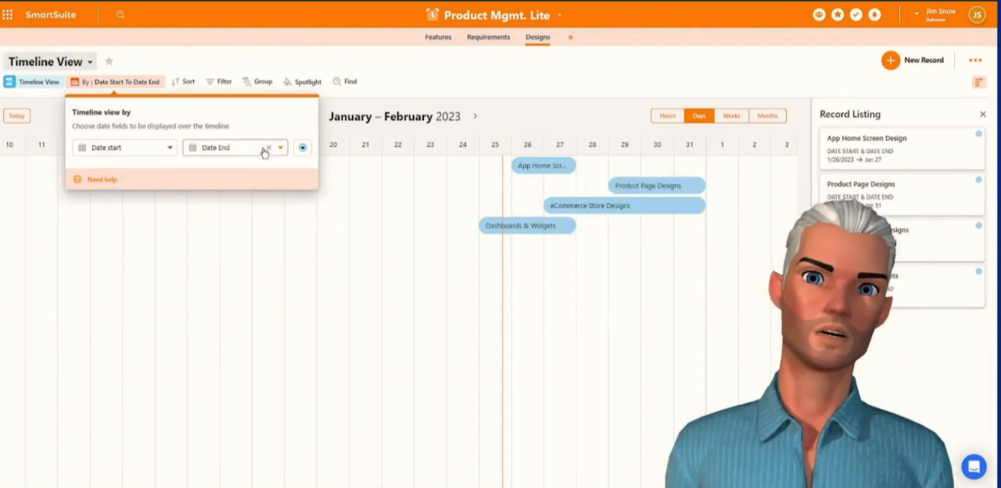
pyautogui.click(303, 148)
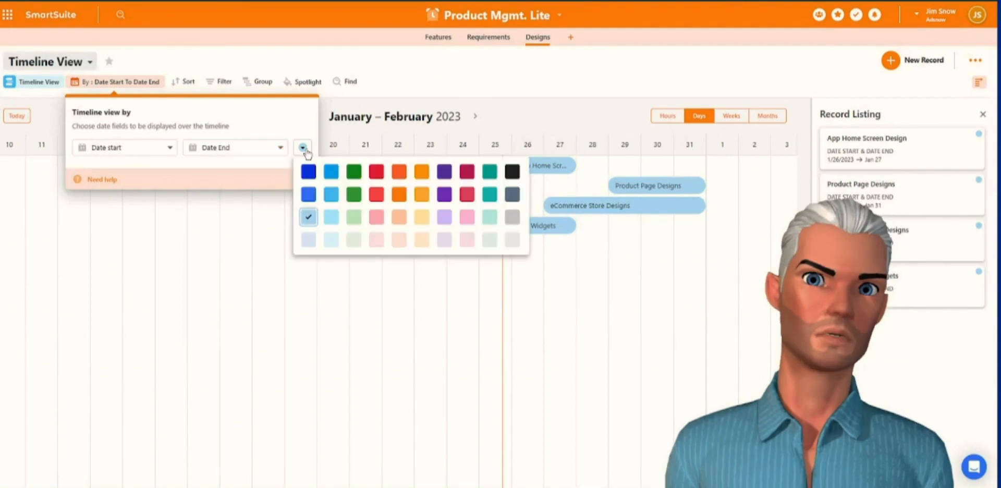
pyautogui.click(353, 170)
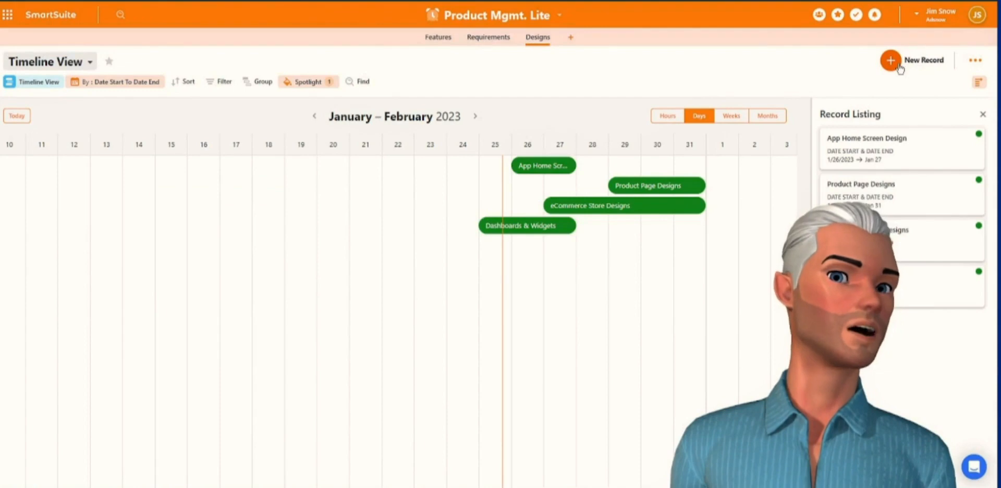
pyautogui.click(975, 60)
pyautogui.moveTo(894, 167)
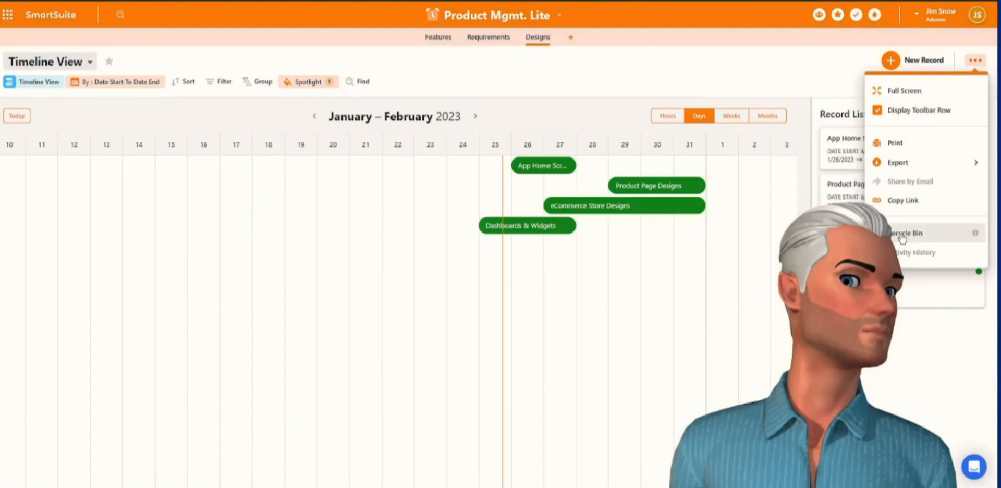
pyautogui.click(910, 325)
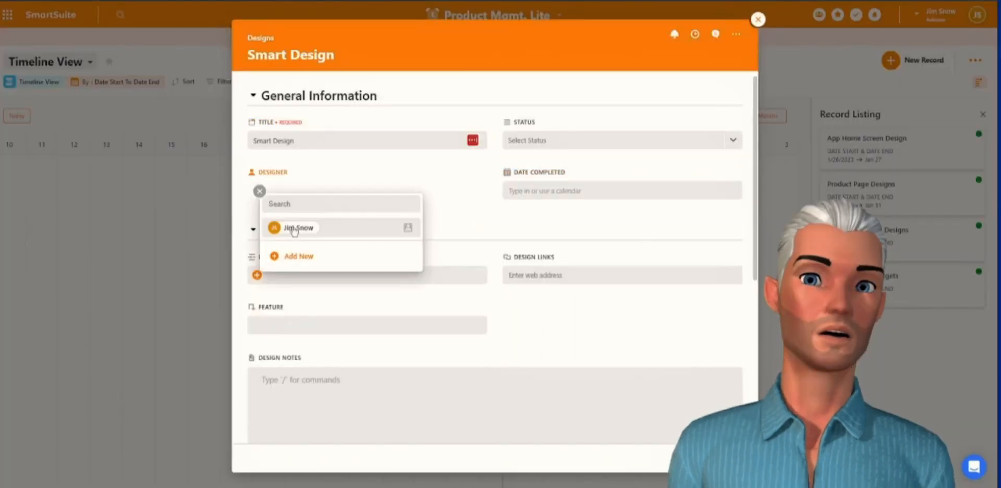
# In the Smart Design record, assign the workspace member as designer, set Status to Planned, and set Date Completed to Jan 31
pyautogui.click(295, 228)
pyautogui.click(542, 141)
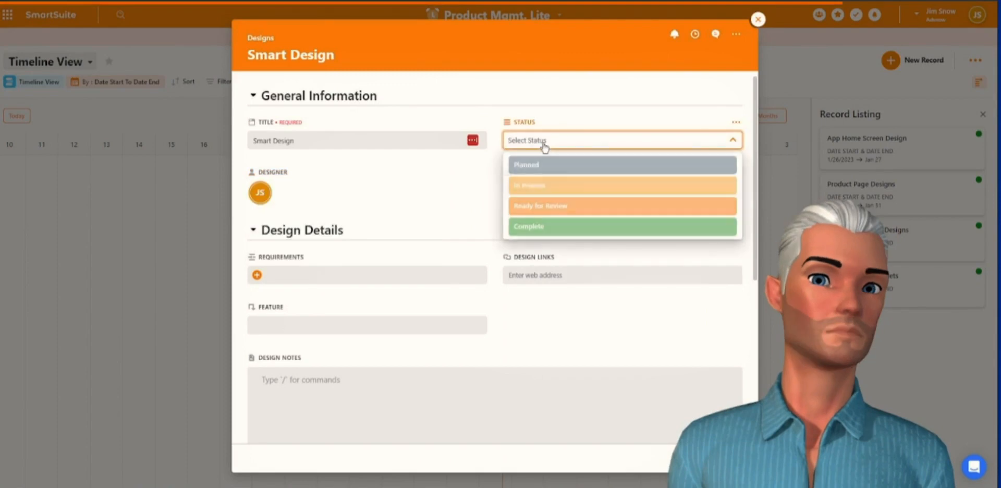
pyautogui.click(545, 169)
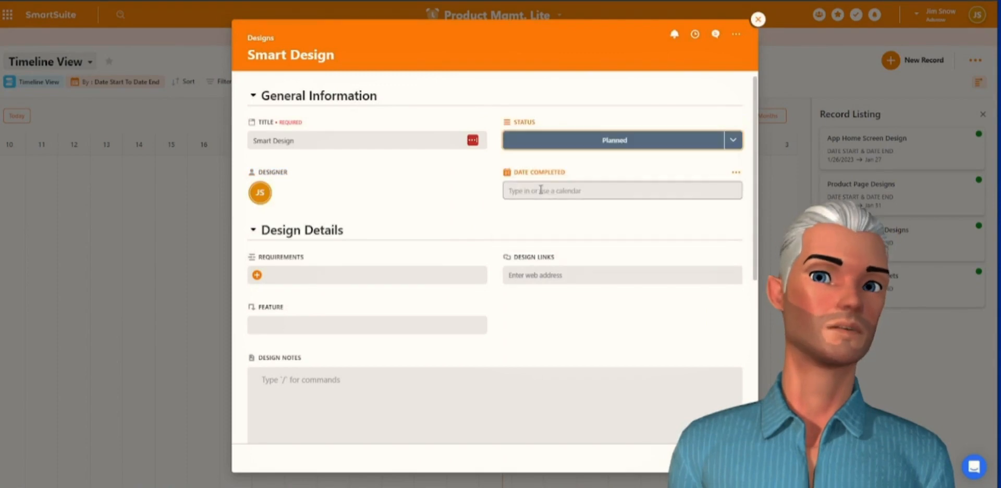
pyautogui.click(540, 190)
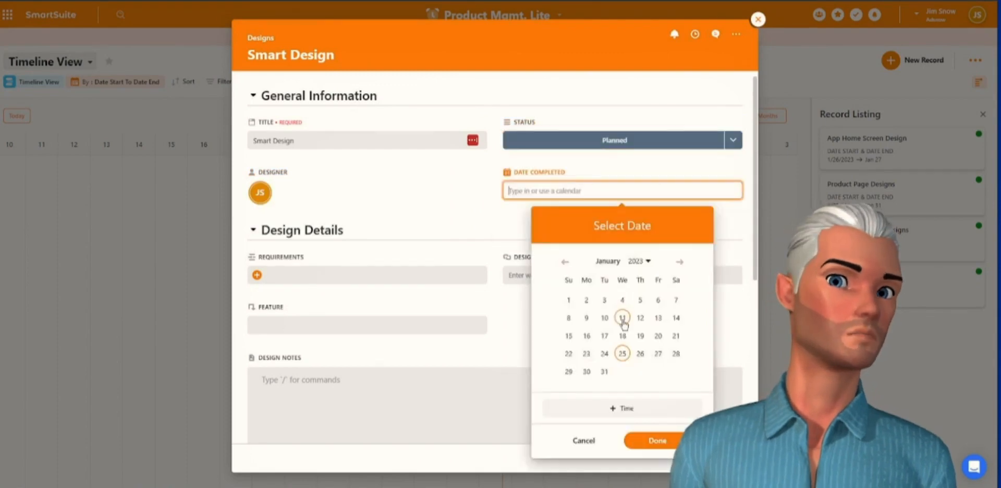
pyautogui.click(605, 383)
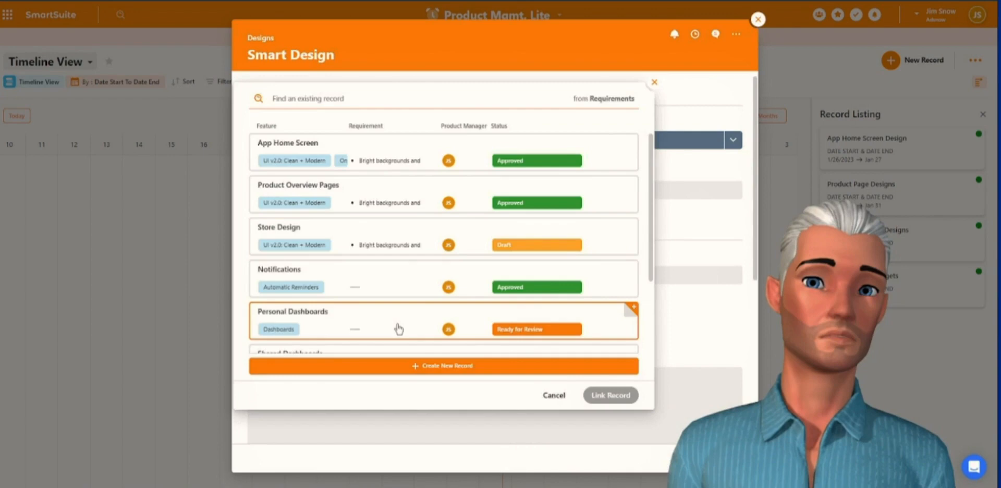
# Set Date End to Jan 31 in the Smart Design record
pyautogui.scroll(-2, 399, 328)
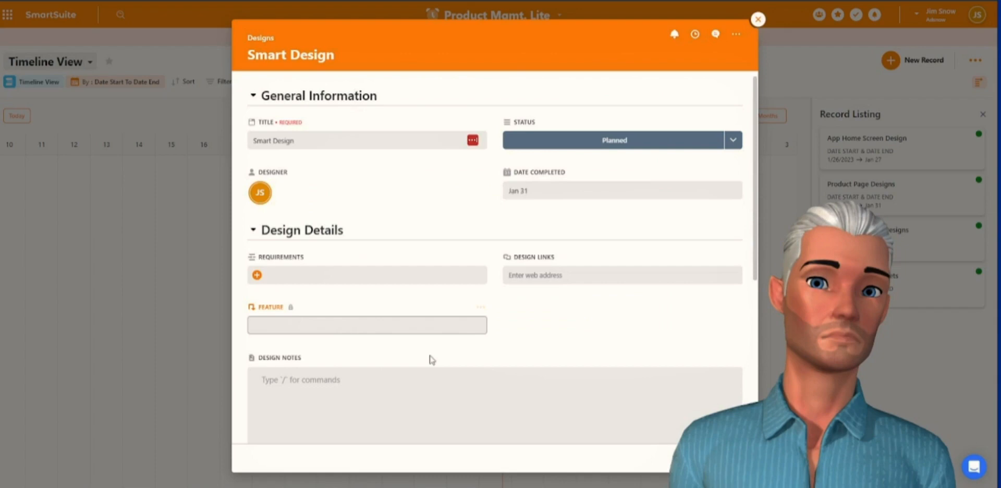
pyautogui.scroll(-5, 359, 258)
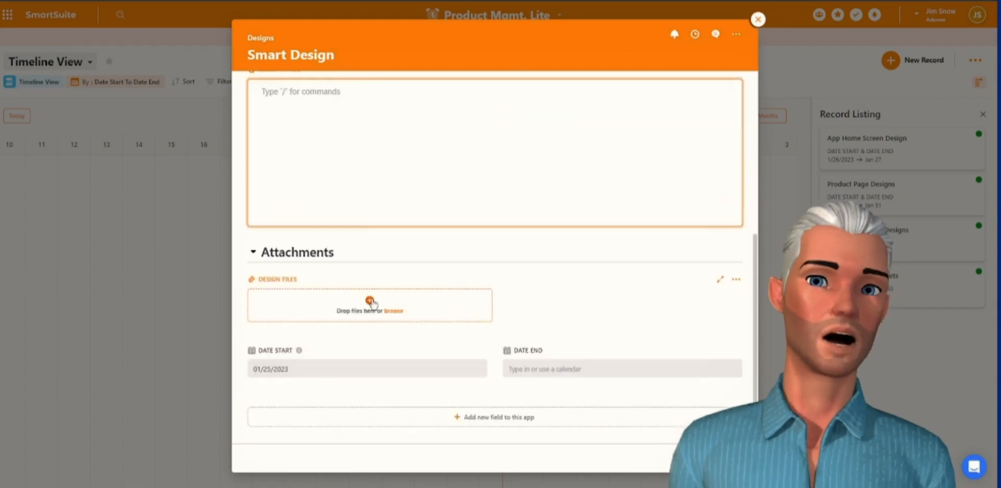
pyautogui.click(342, 364)
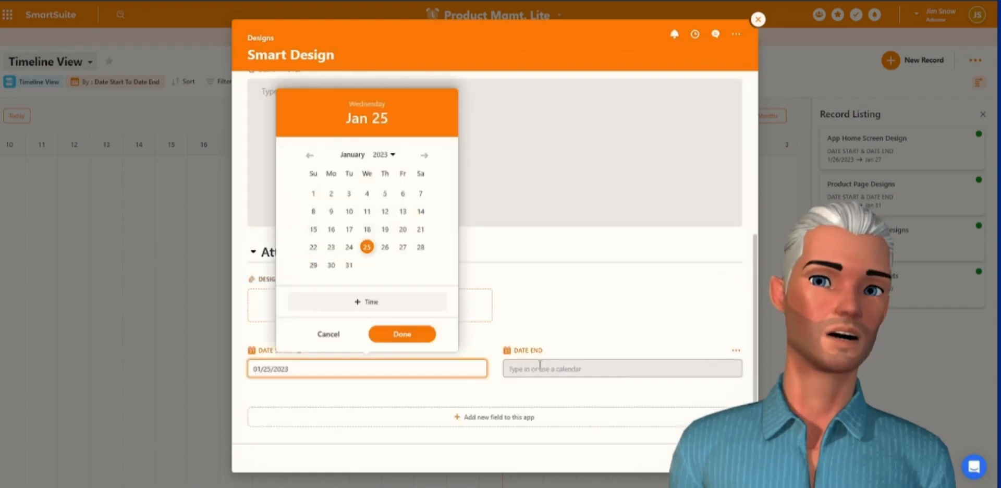
pyautogui.click(540, 368)
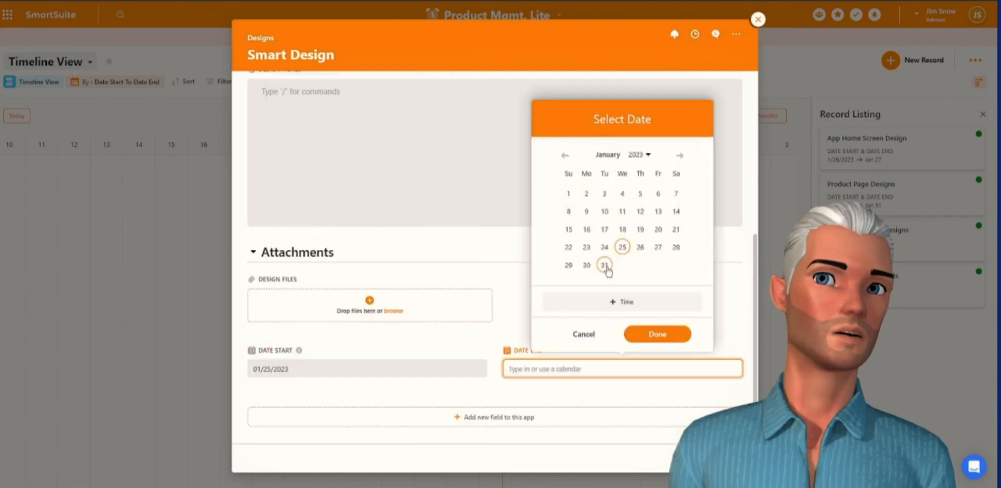
pyautogui.click(604, 265)
pyautogui.click(655, 334)
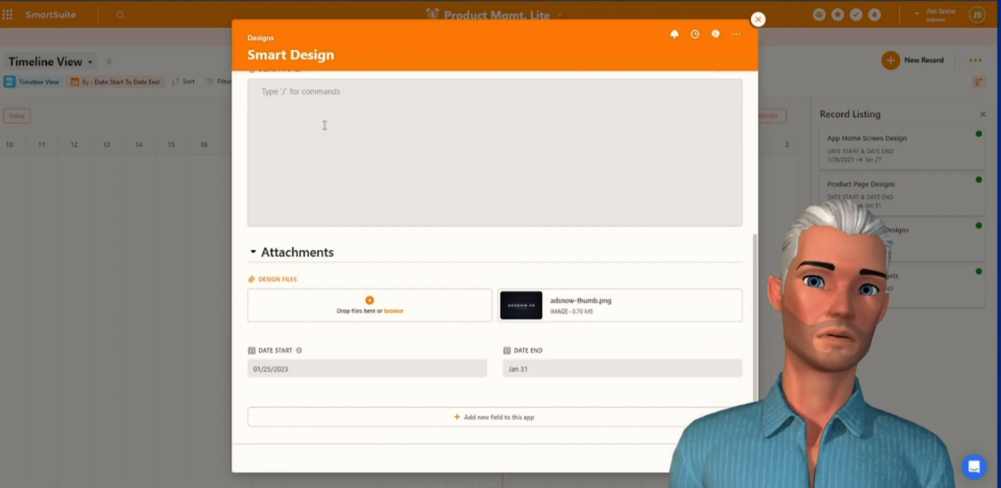
# Fill the design notes with an emoji and "Pensez à votre Webmaster", and mention the Everyone team on the line below
pyautogui.click(323, 123)
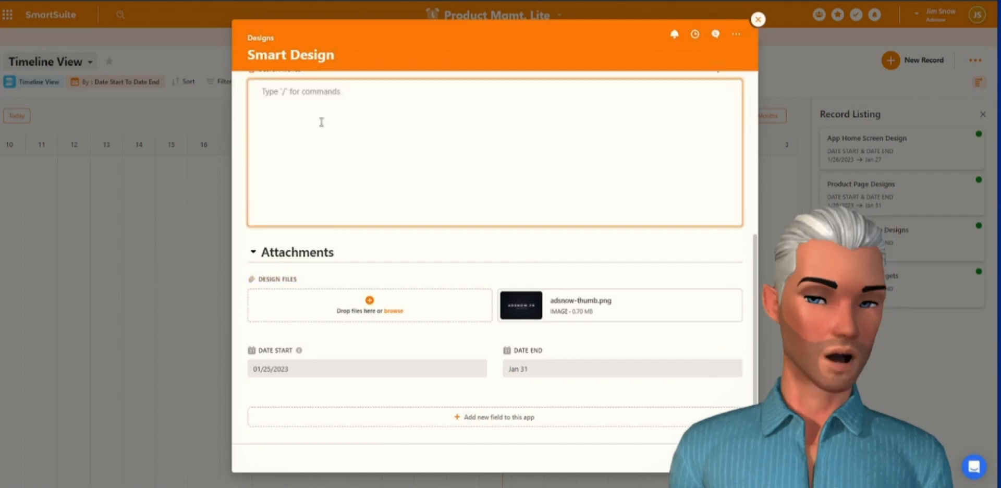
pyautogui.write('/')
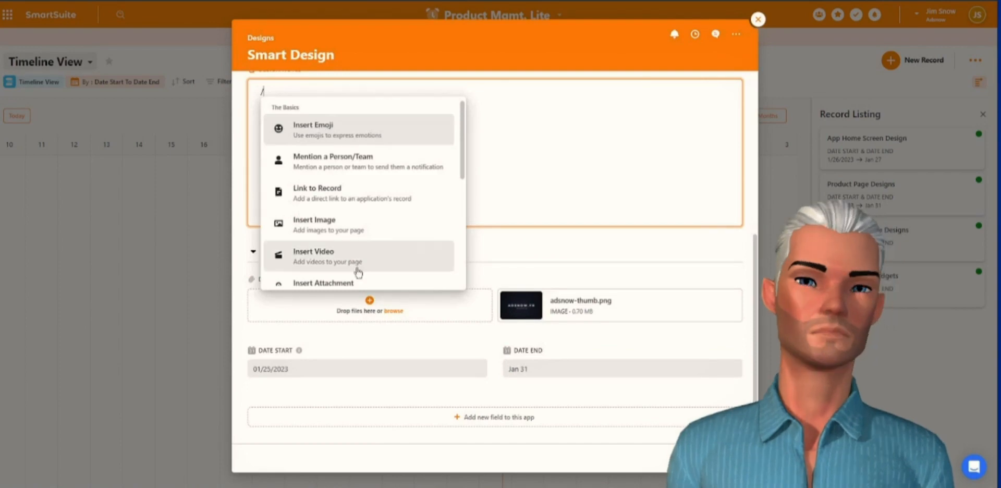
pyautogui.scroll(-2, 455, 205)
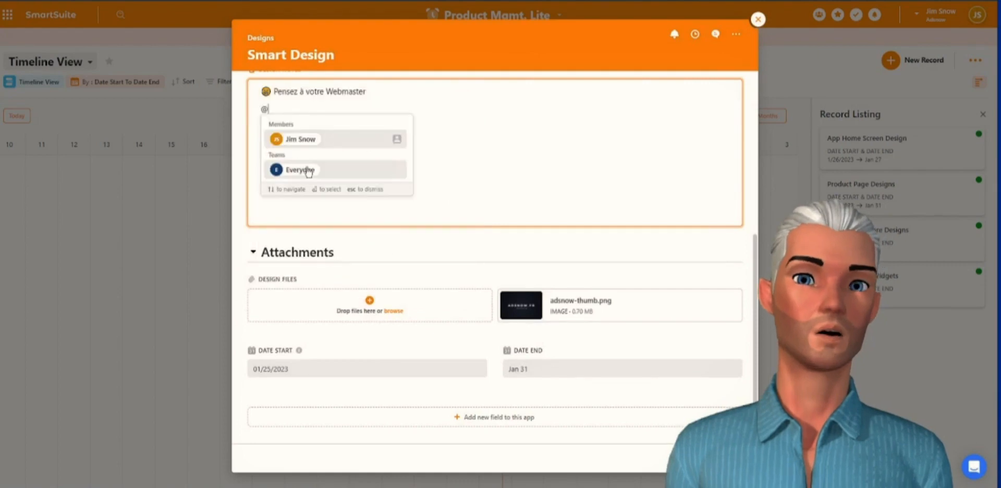
pyautogui.click(308, 170)
pyautogui.press('Return')
# Insert a table of contents below the Everyone mention in the design notes
pyautogui.write('/')
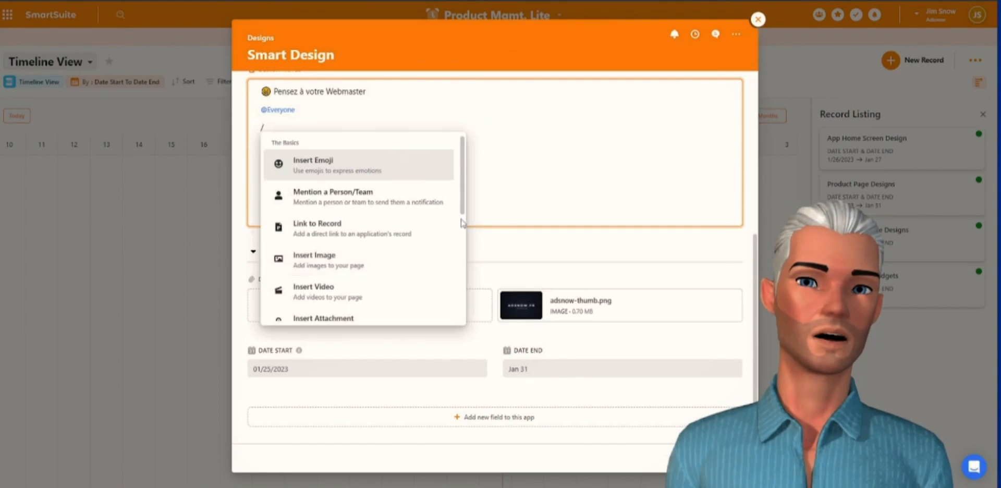
pyautogui.scroll(-2, 310, 226)
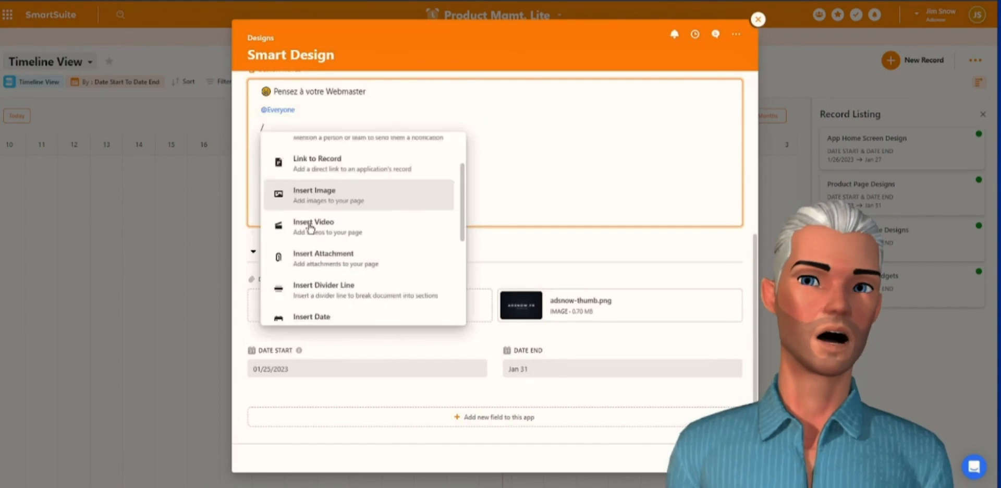
pyautogui.scroll(-5, 360, 268)
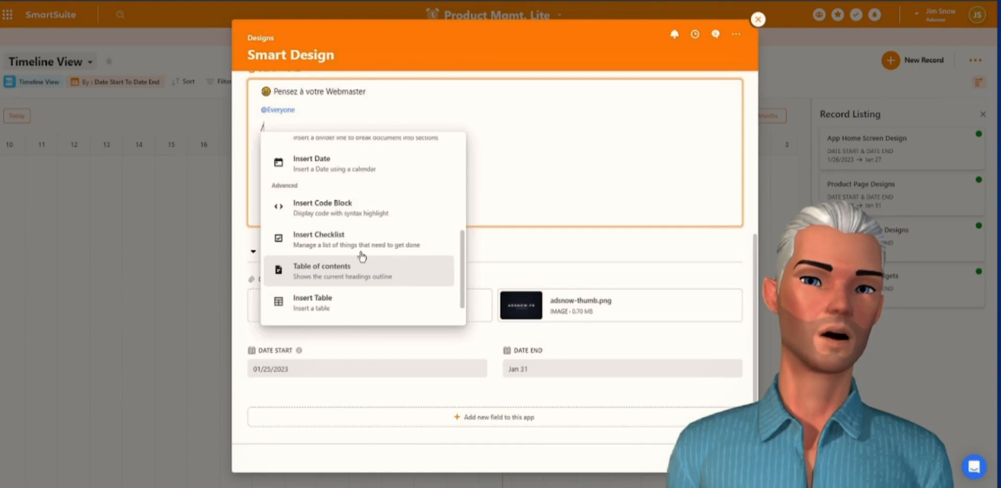
pyautogui.click(397, 279)
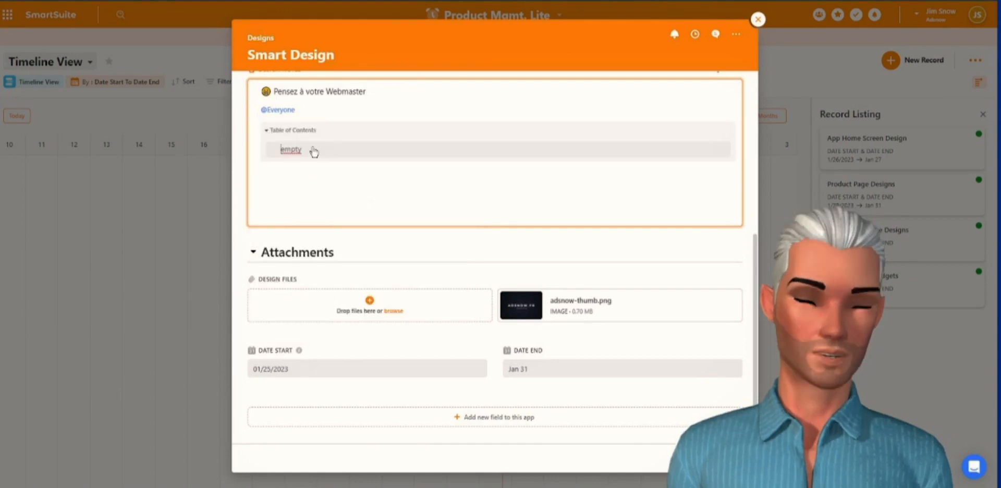
pyautogui.write('o')
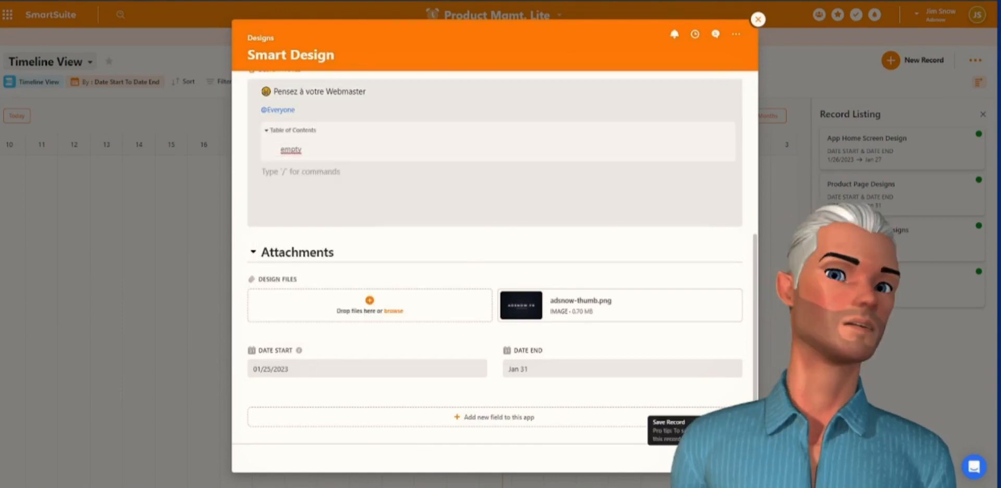
# Save the Smart Design record and extend its timeline bar back to a start date of 01/21/2023
pyautogui.click(714, 457)
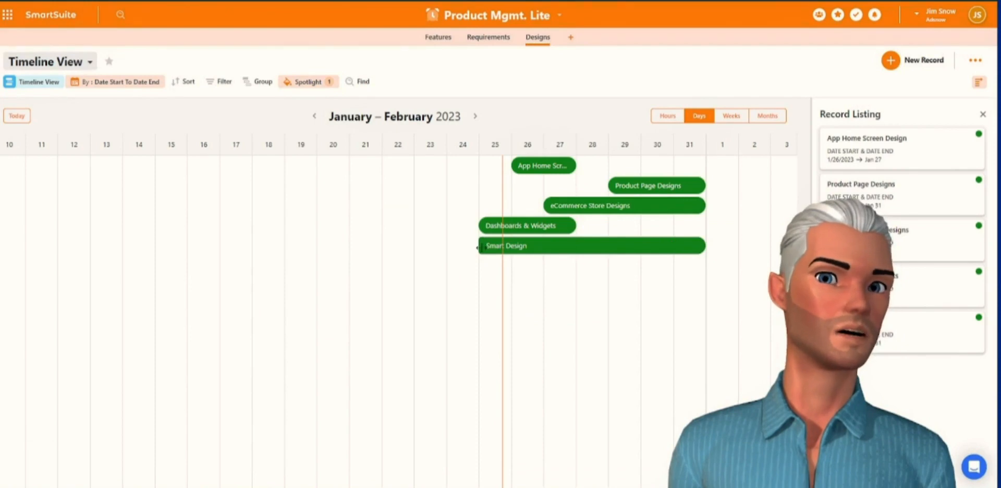
pyautogui.moveTo(478, 247)
pyautogui.mouseDown()
pyautogui.moveTo(600, 248)
pyautogui.moveTo(466, 257)
pyautogui.mouseUp()
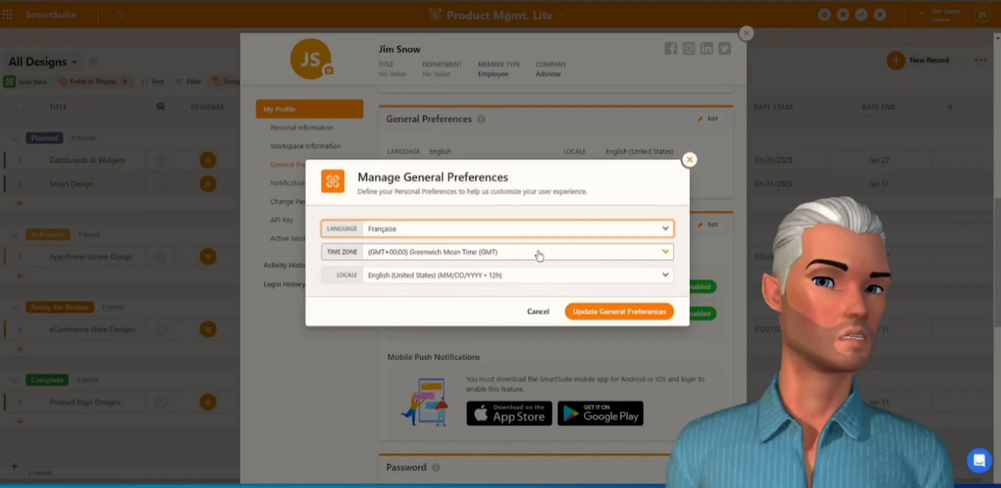
# Pick a time zone alongside the Française language and update the general preferences
pyautogui.click(539, 255)
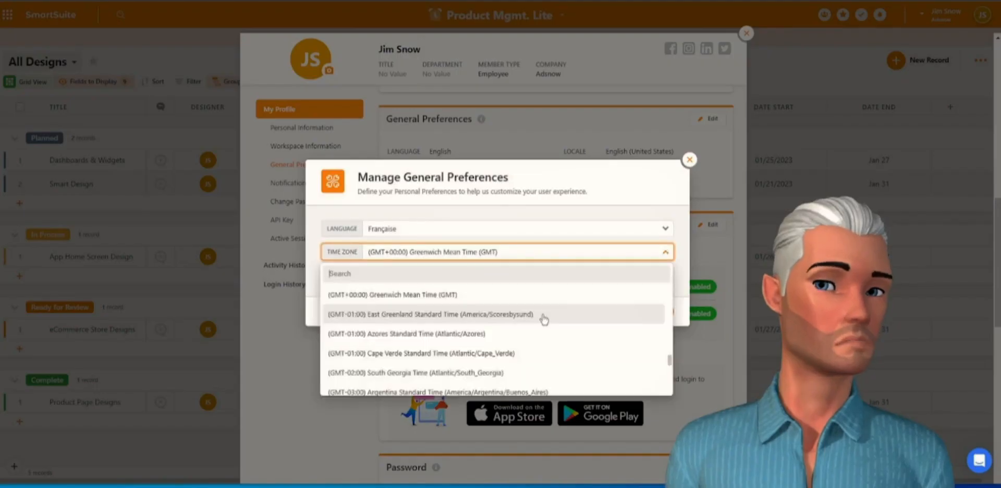
pyautogui.scroll(-5, 544, 319)
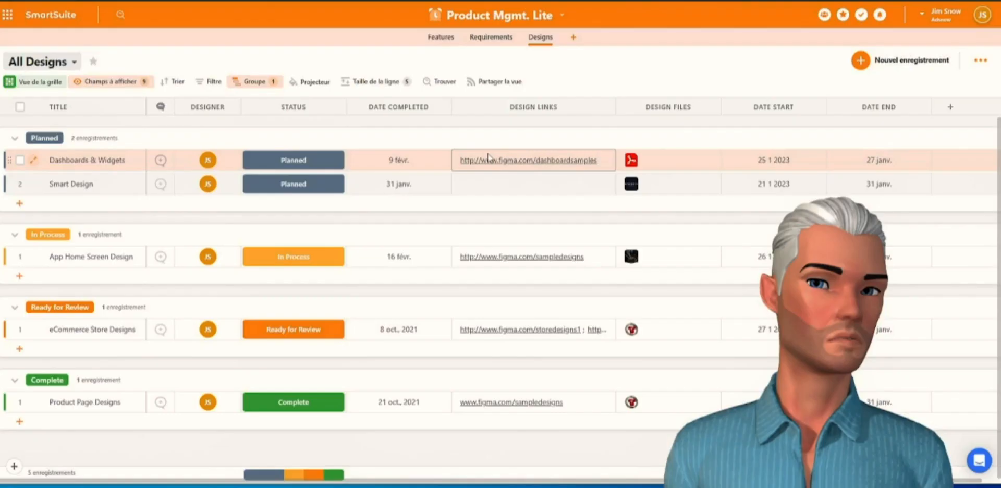
pyautogui.click(393, 162)
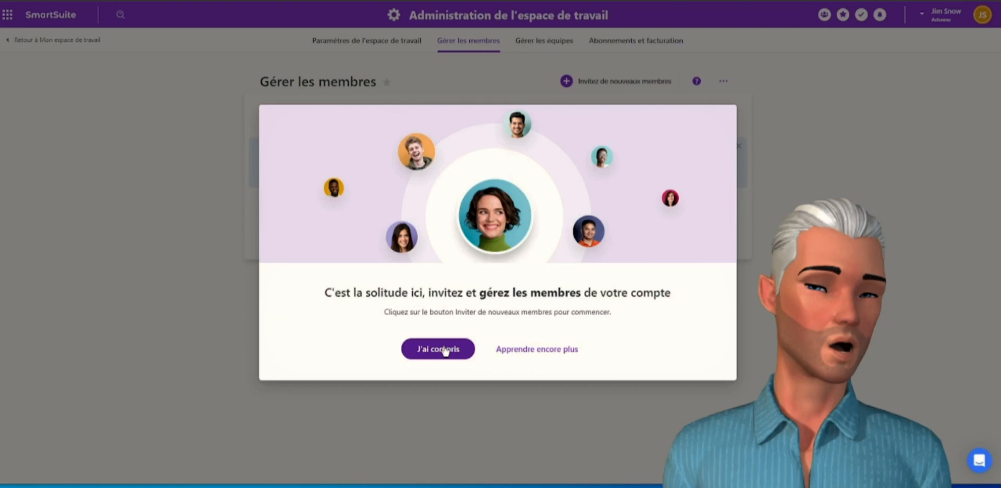
# Dismiss the member management introduction and highlight the mobile push notification note in the profile's notification settings
pyautogui.click(445, 350)
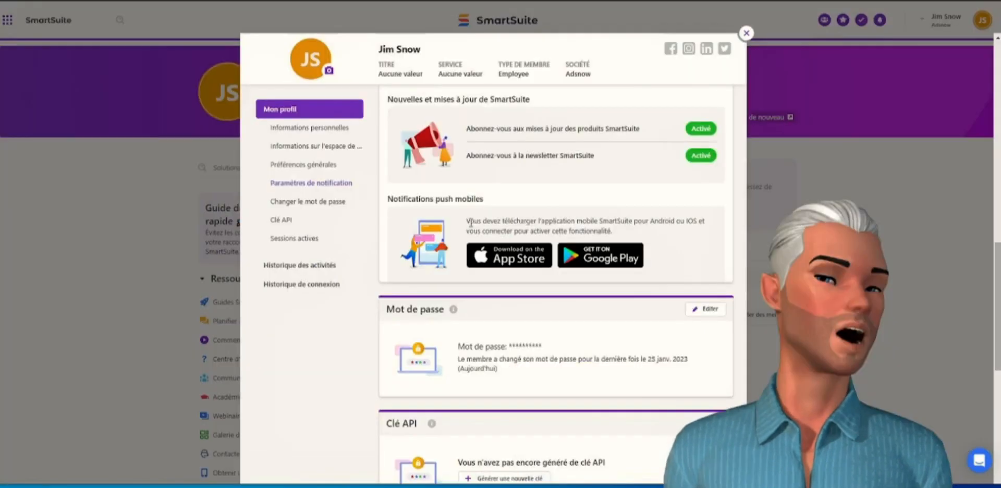
pyautogui.moveTo(467, 221); pyautogui.dragTo(686, 262)
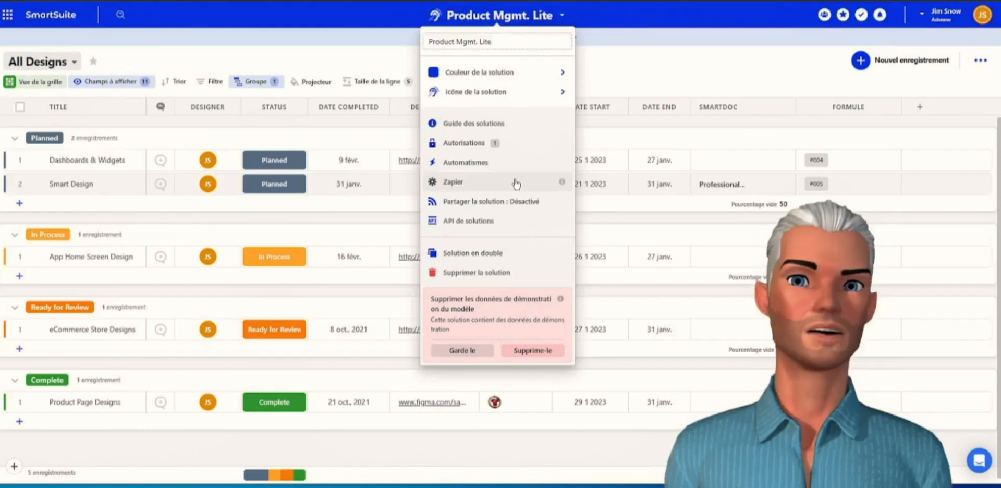
# Create a solution automation for the Designs app, triggered when a record matches a condition on the Date End field
pyautogui.click(516, 183)
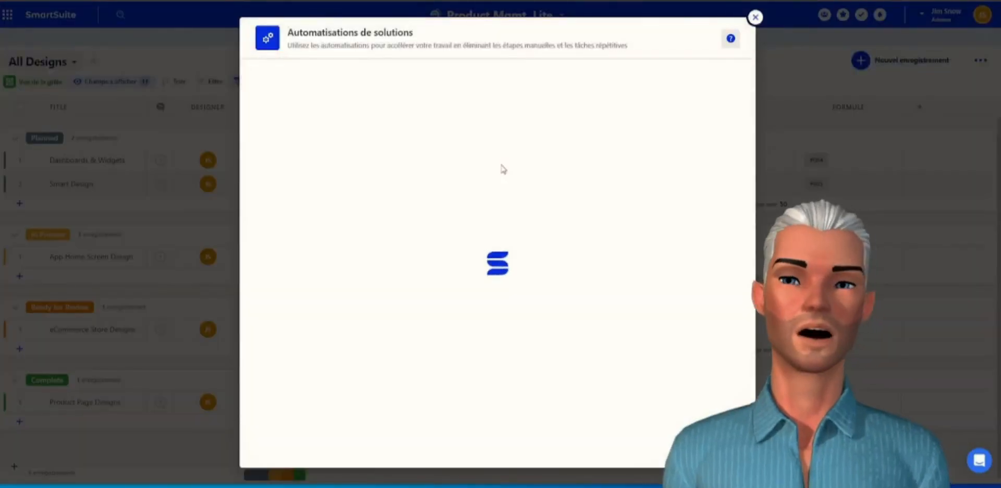
pyautogui.click(161, 134)
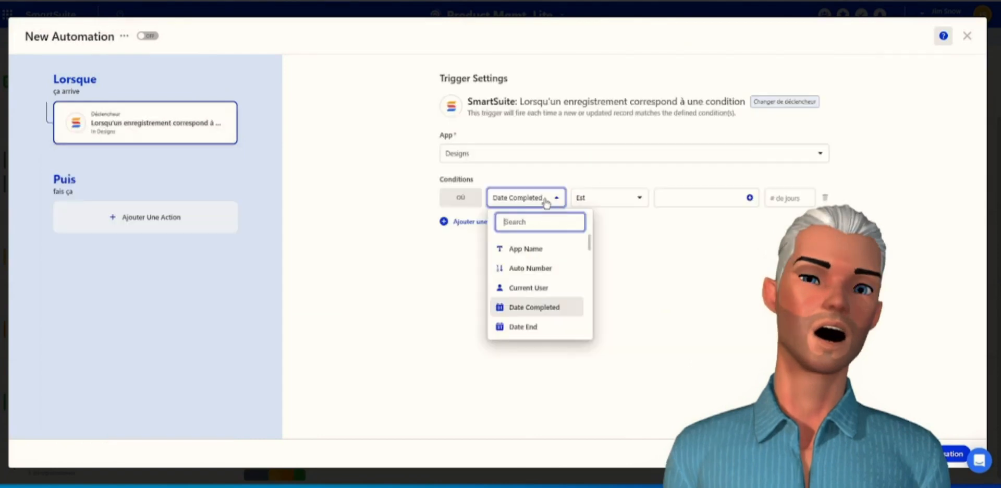
pyautogui.scroll(-2, 537, 272)
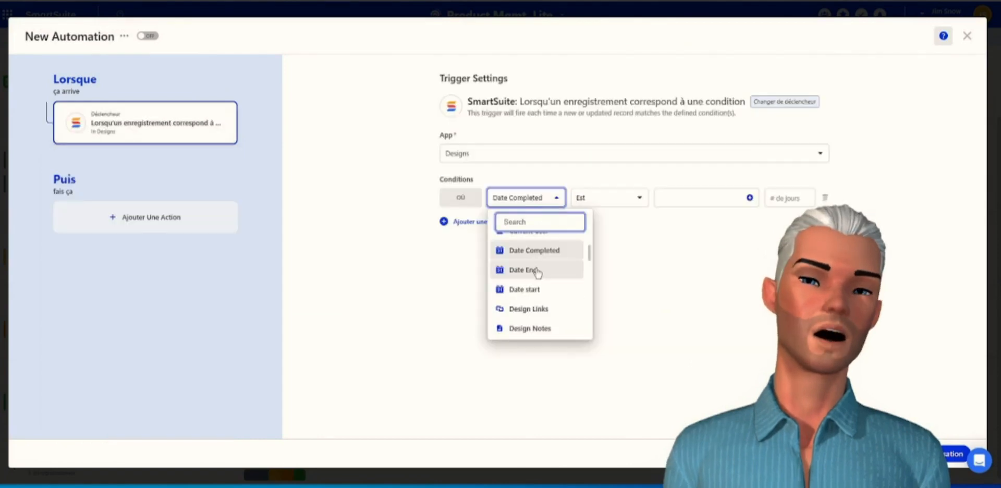
pyautogui.click(537, 273)
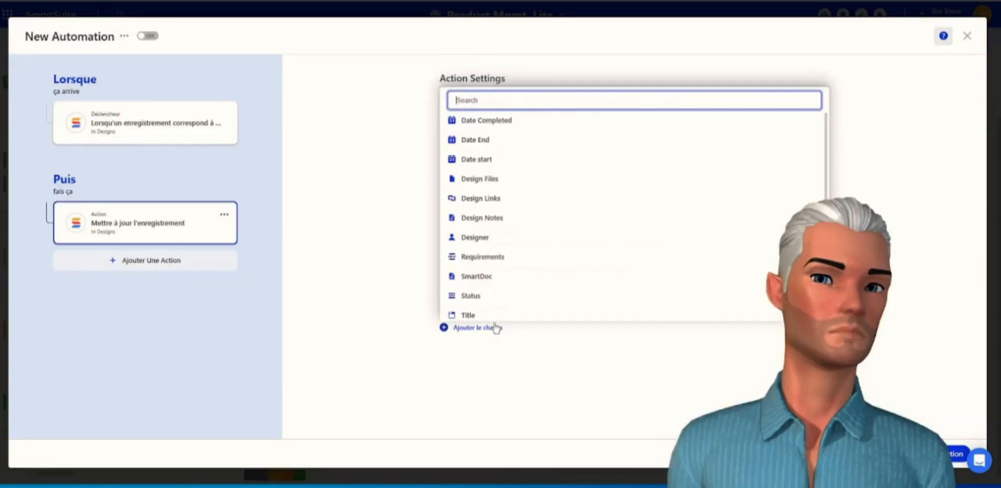
# Add an update-record action that sets the triggering design's Status to Complete, and close the automation editor
pyautogui.click(558, 297)
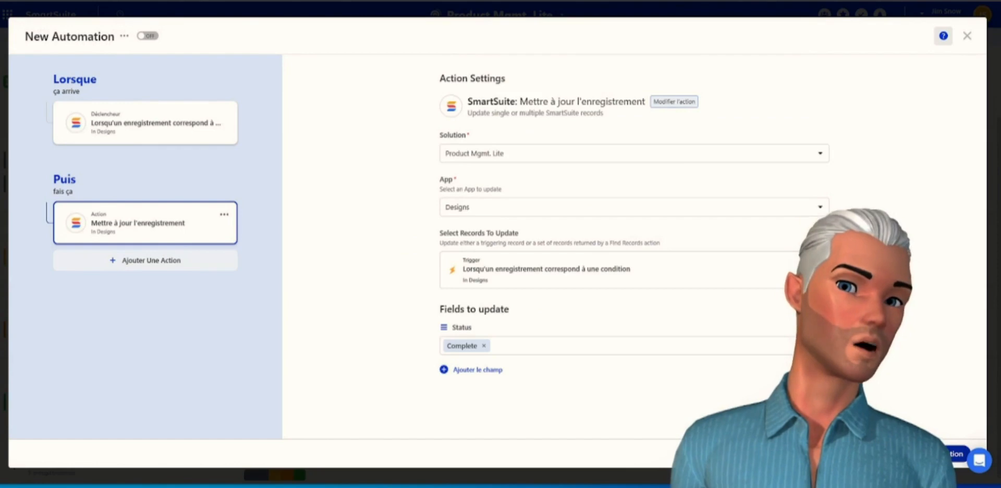
pyautogui.press('Escape')
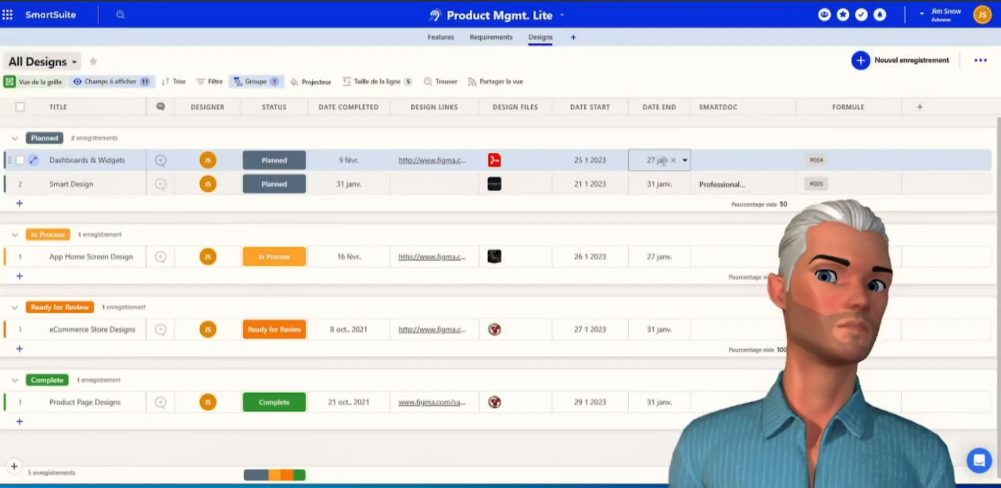
# Set Date End of the Dashboards & Widgets record to 9 February in the grid
pyautogui.click(664, 160)
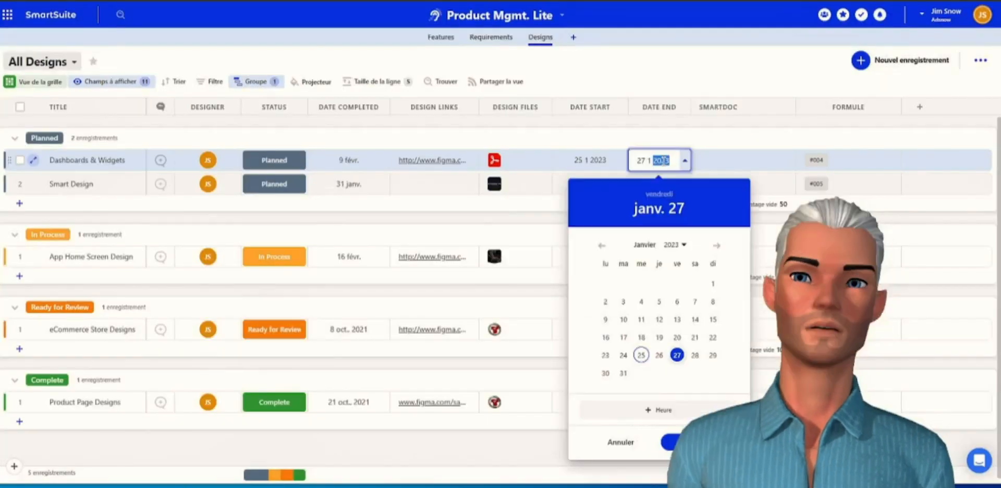
pyautogui.click(429, 163)
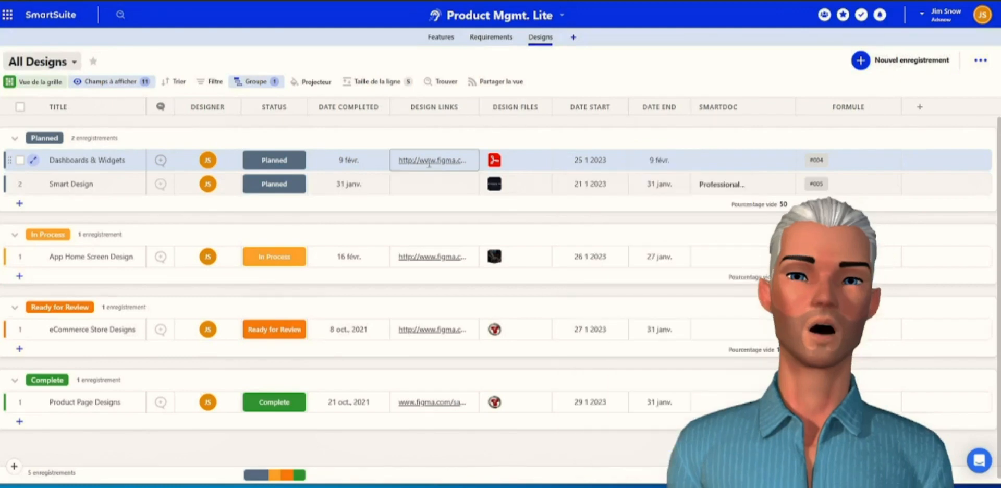